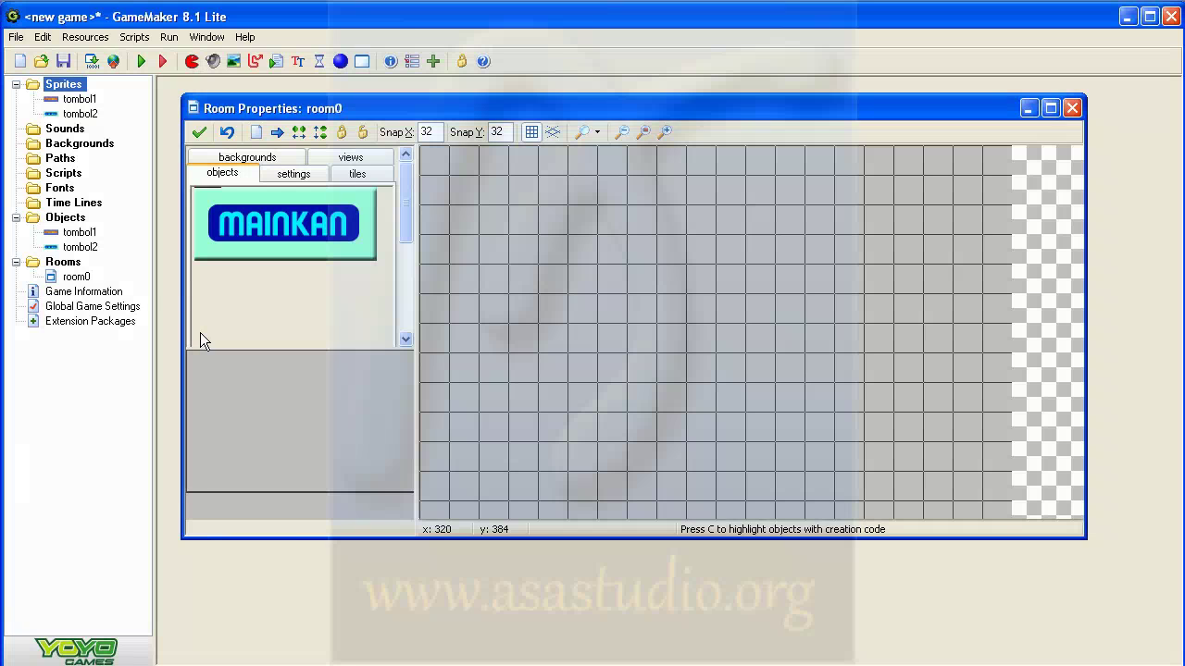
# - Create a new sprite resource named seri and open its image for editing
pyautogui.rightClick(54, 83)
pyautogui.click(74, 88)
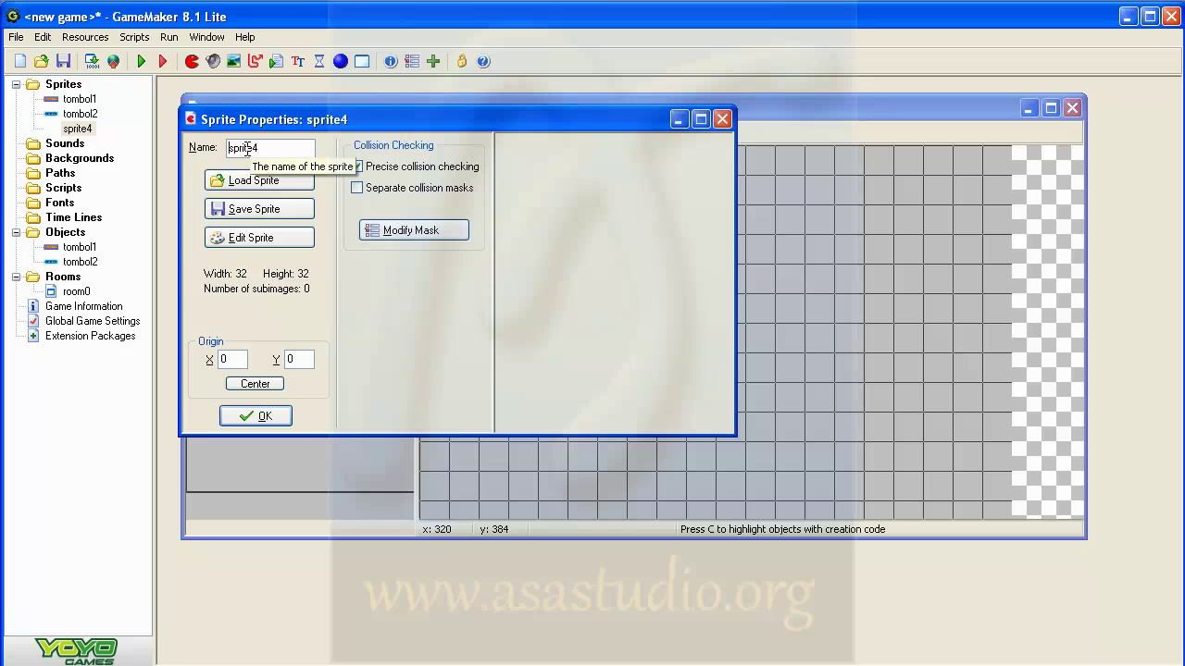
pyautogui.moveTo(249, 149); pyautogui.dragTo(216, 152)
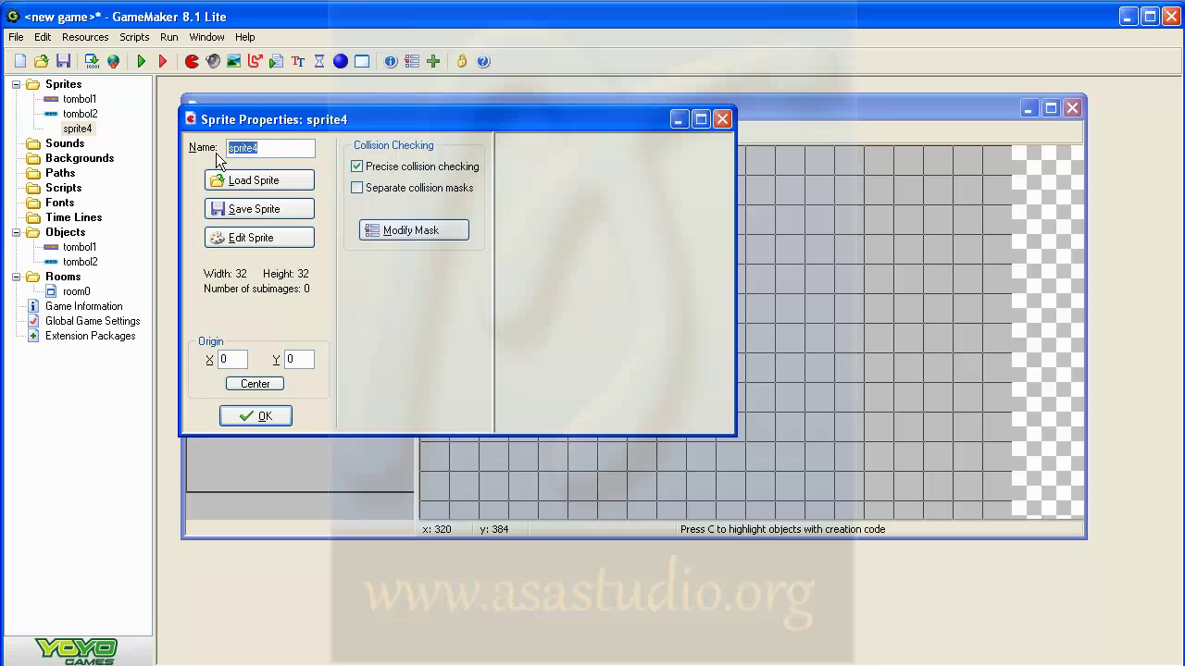
pyautogui.write('seri')
pyautogui.click(257, 239)
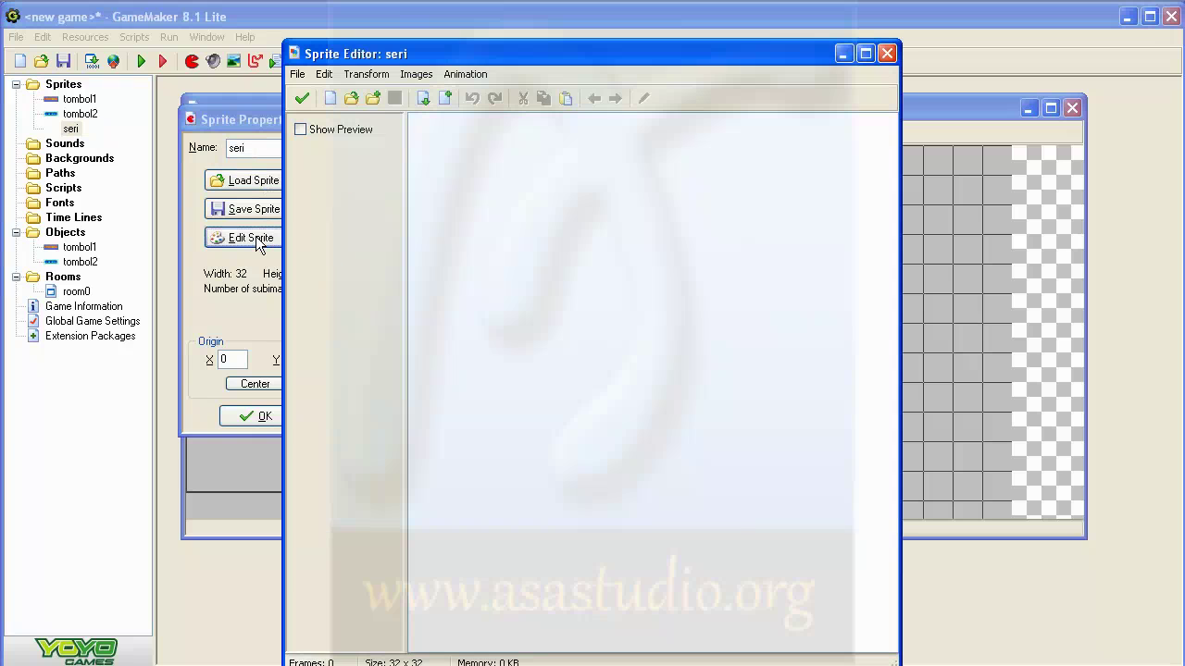
# - Create a blank sprite image with a width of 80 and a height of 140
pyautogui.click(330, 98)
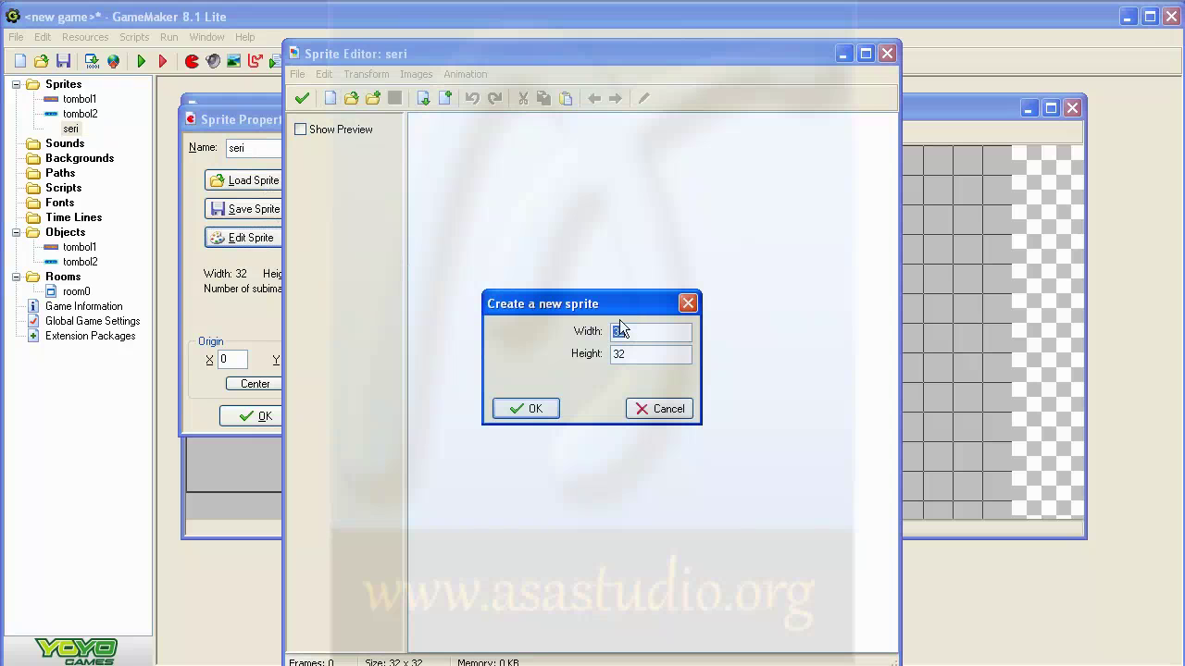
pyautogui.write('80')
pyautogui.moveTo(633, 356); pyautogui.dragTo(571, 357)
pyautogui.write('140')
pyautogui.click(536, 411)
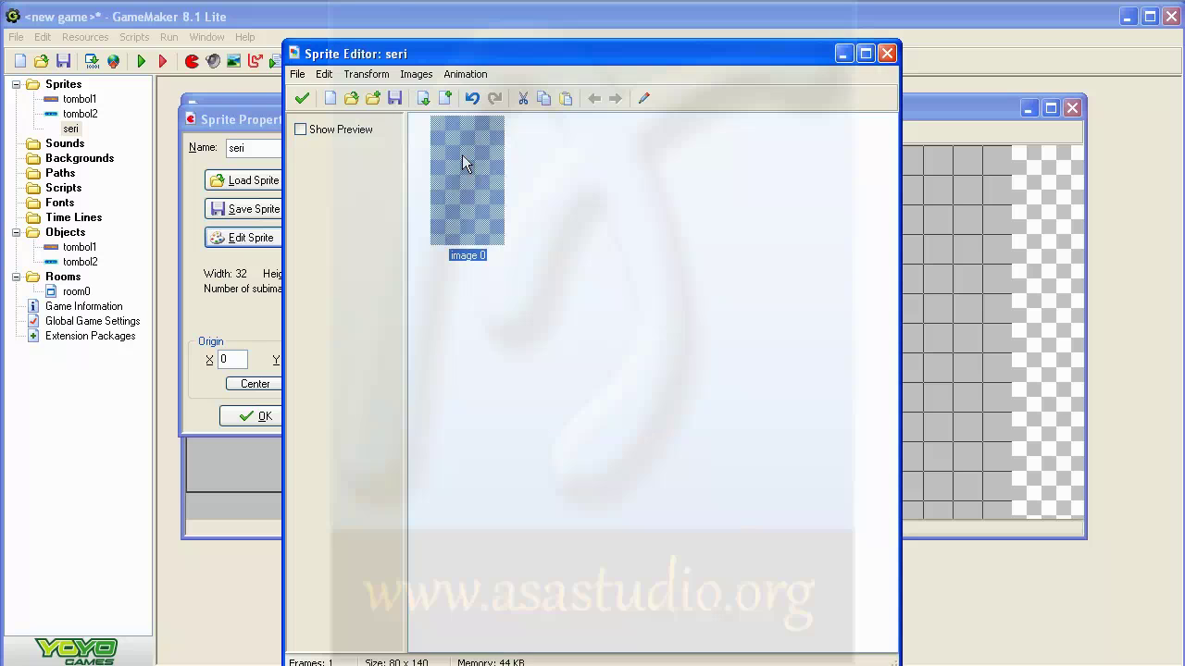
# - Add seri0.png from the gambar folder as an extra frame behind the blank image
pyautogui.click(296, 74)
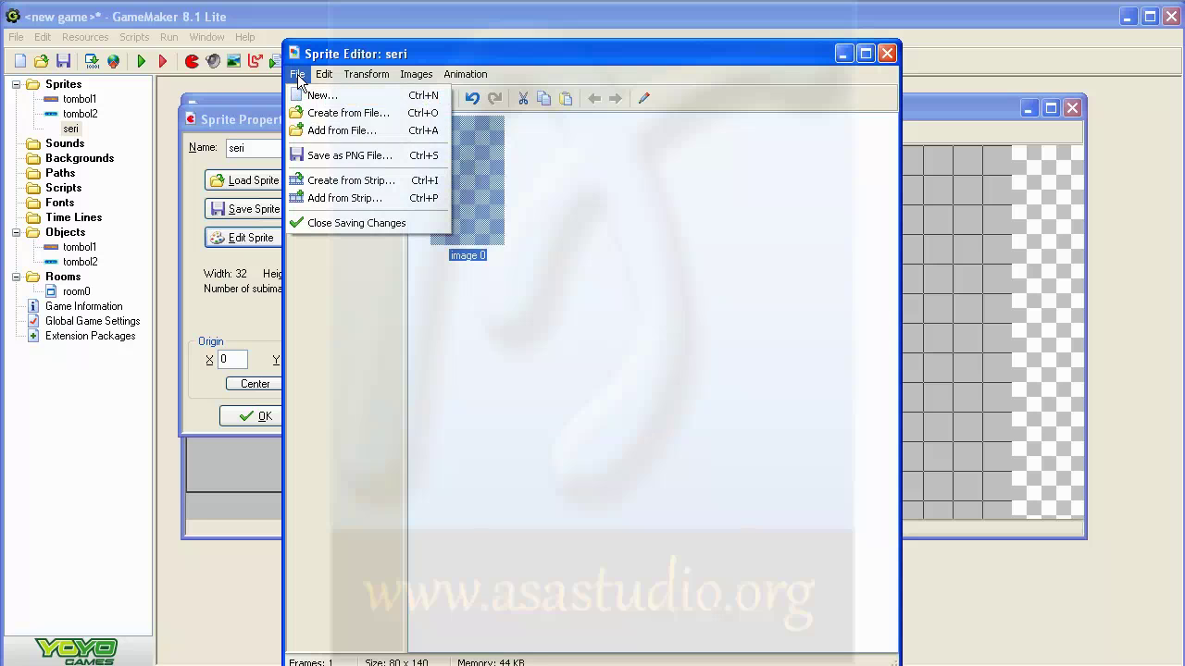
pyautogui.moveTo(322, 82)
pyautogui.click(342, 132)
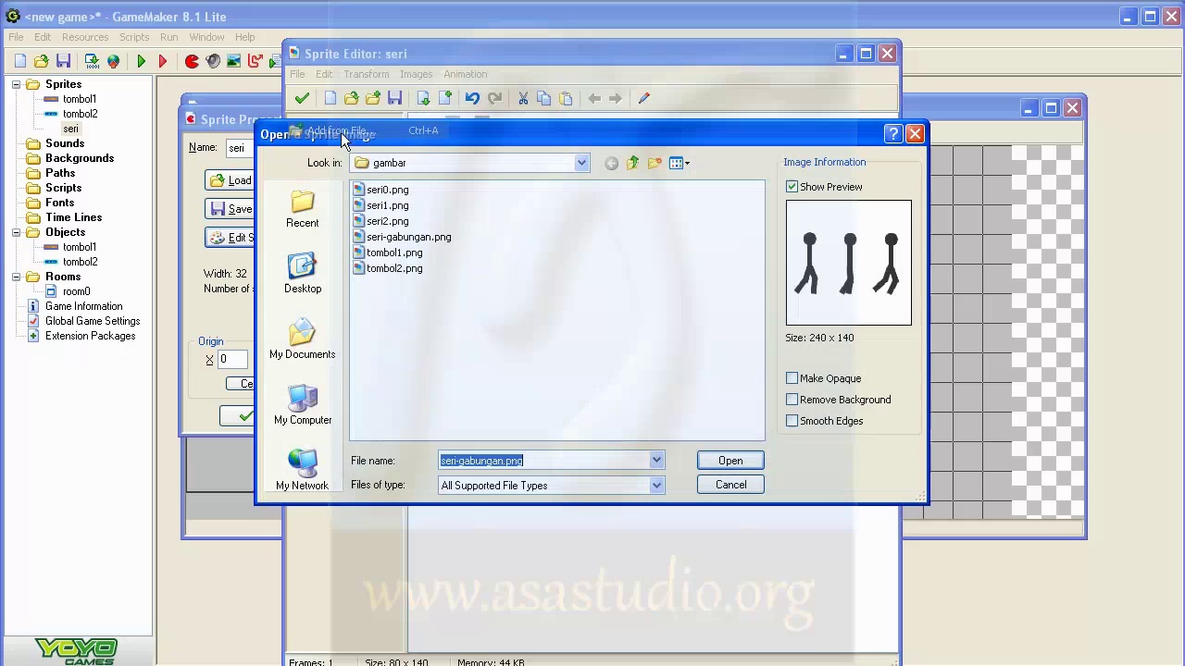
pyautogui.doubleClick(379, 192)
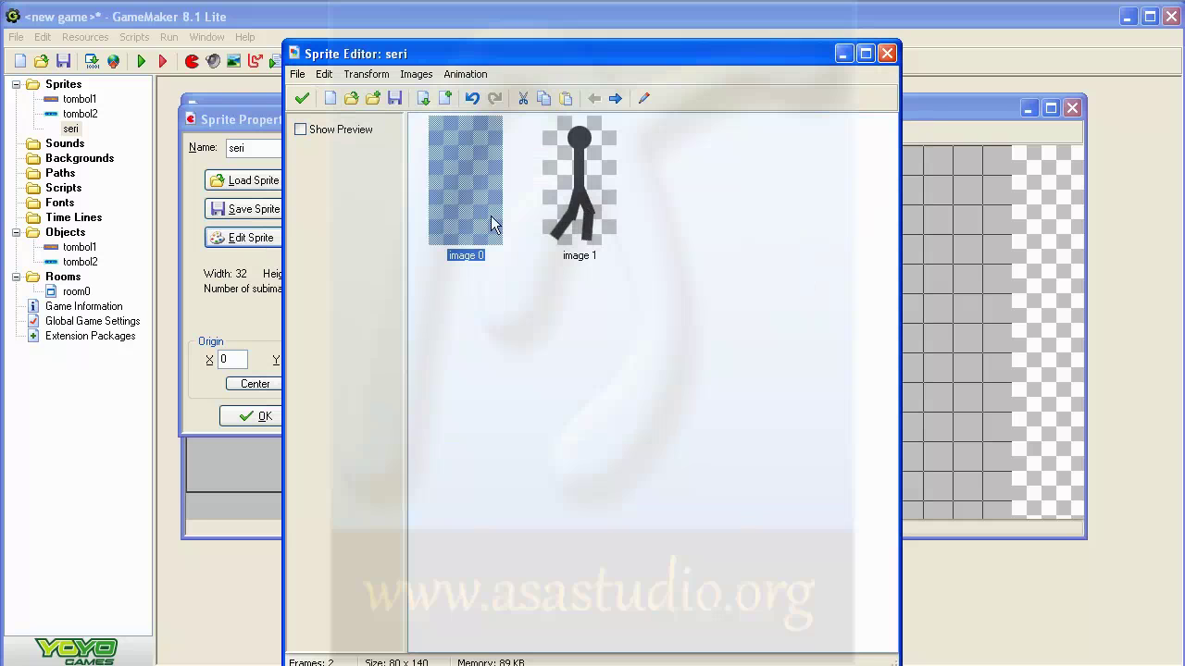
# - Recreate the sprite's frames from the file seri1.png
pyautogui.click(297, 75)
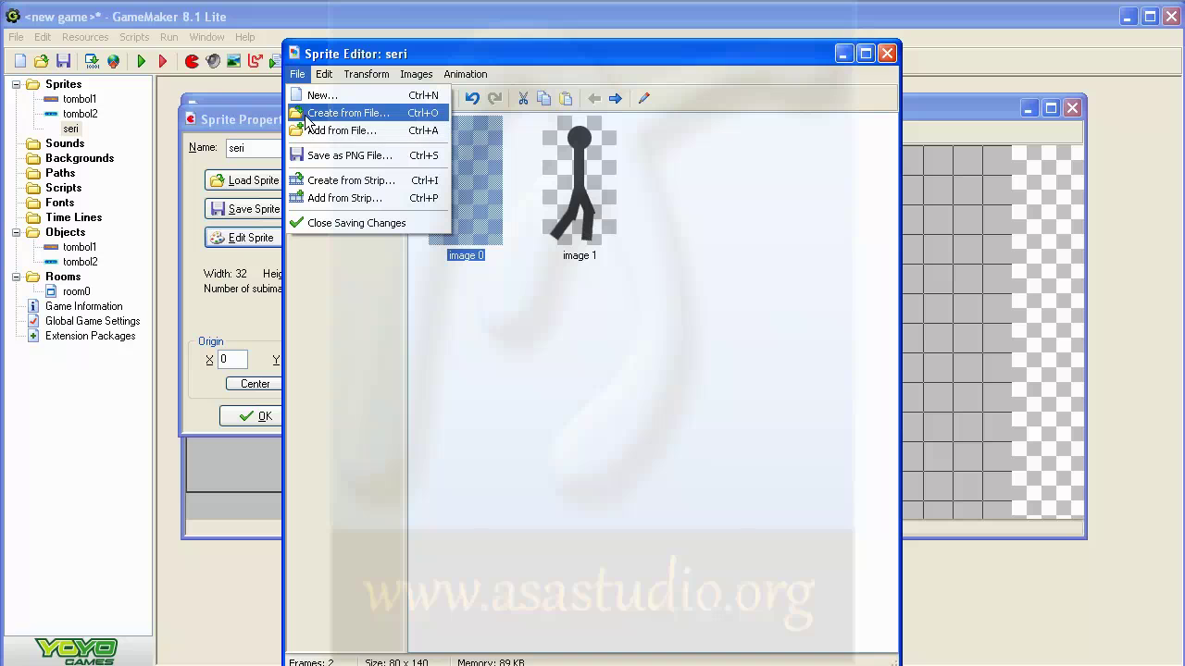
pyautogui.click(311, 113)
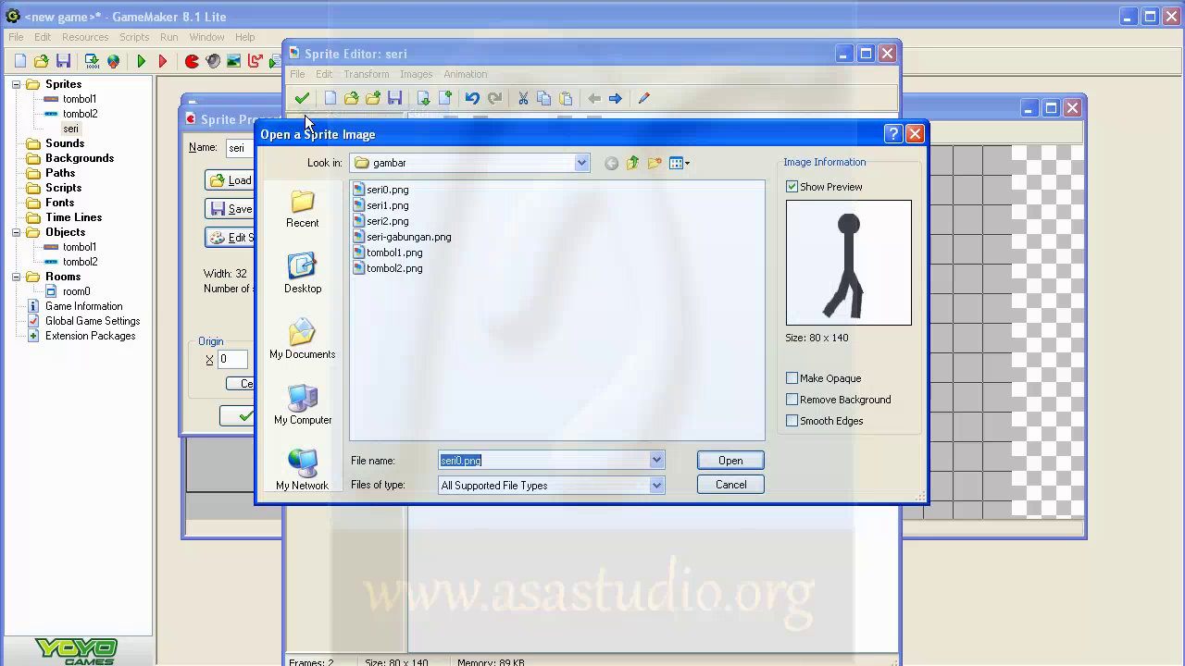
pyautogui.doubleClick(378, 205)
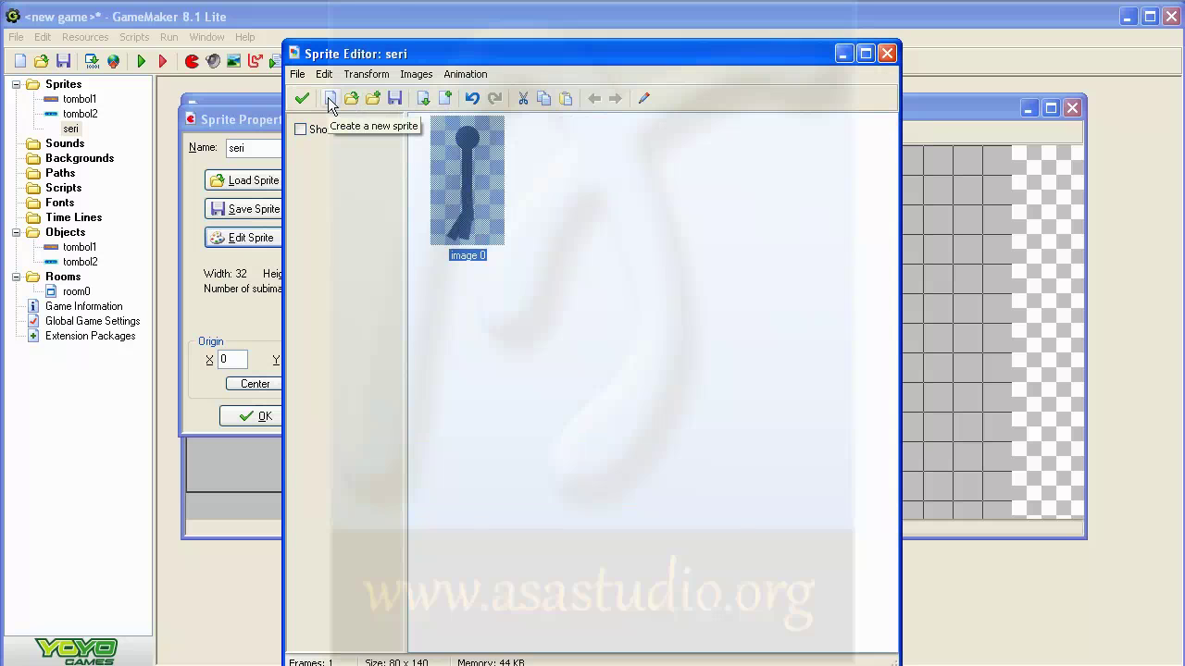
# - Recreate the sprite from seri0.png in place of the existing frame
pyautogui.click(297, 73)
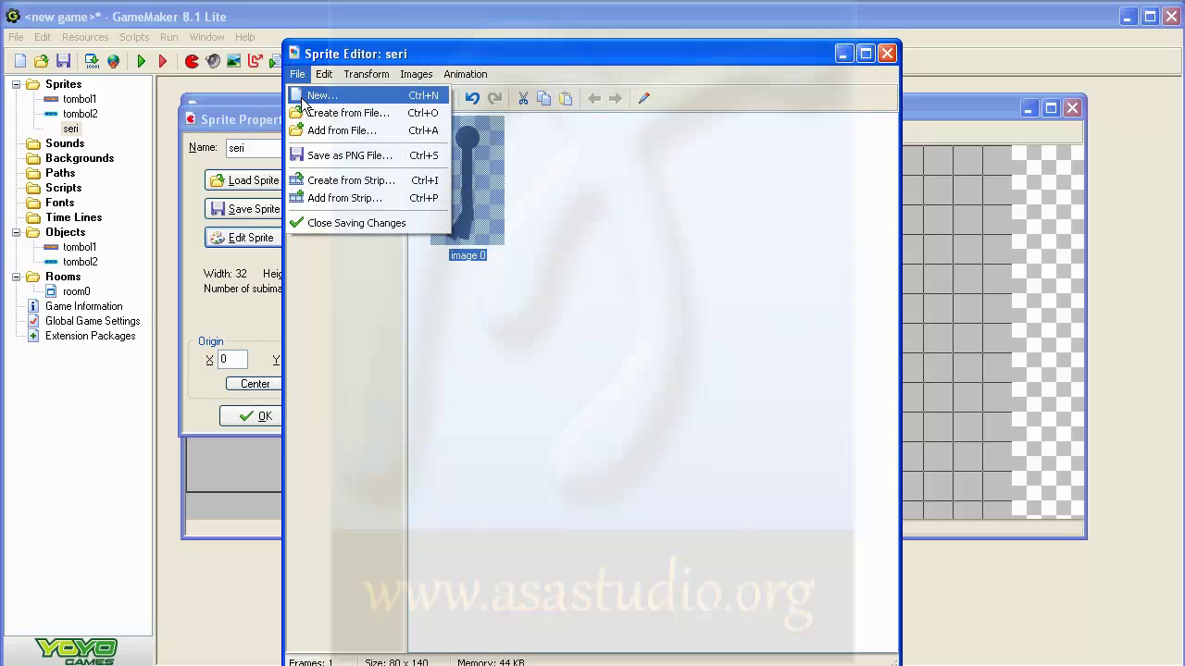
pyautogui.click(303, 113)
pyautogui.click(373, 191)
pyautogui.doubleClick(372, 191)
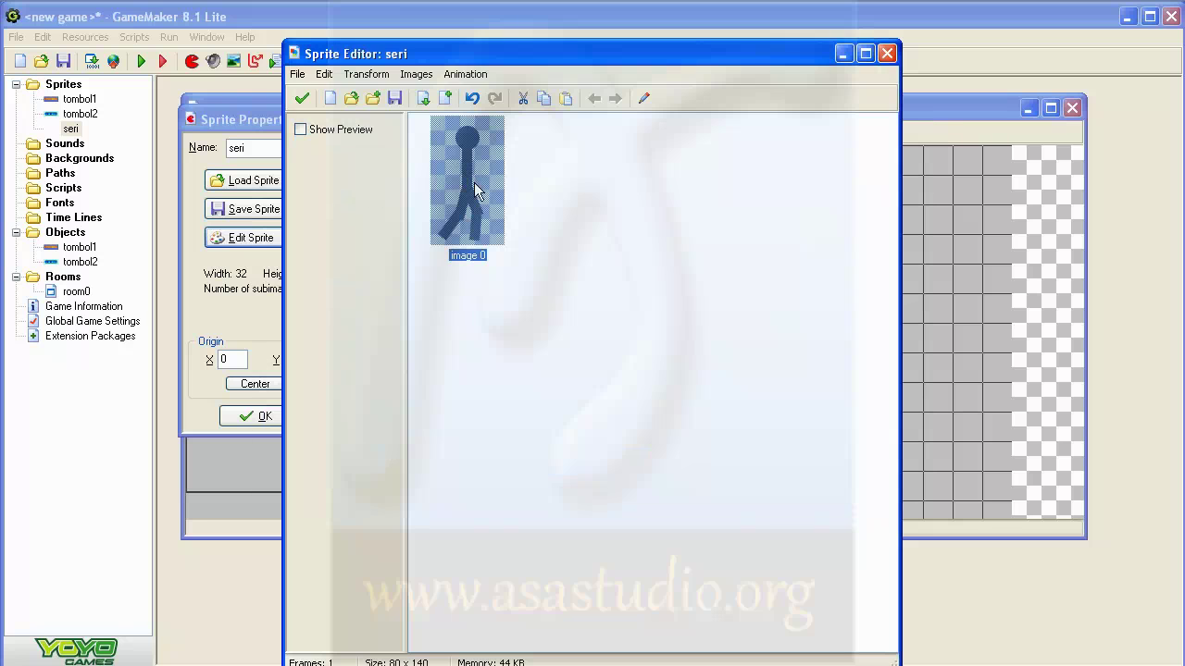
# - Append an empty frame to the sprite and add seri1.png as a further frame
pyautogui.click(445, 98)
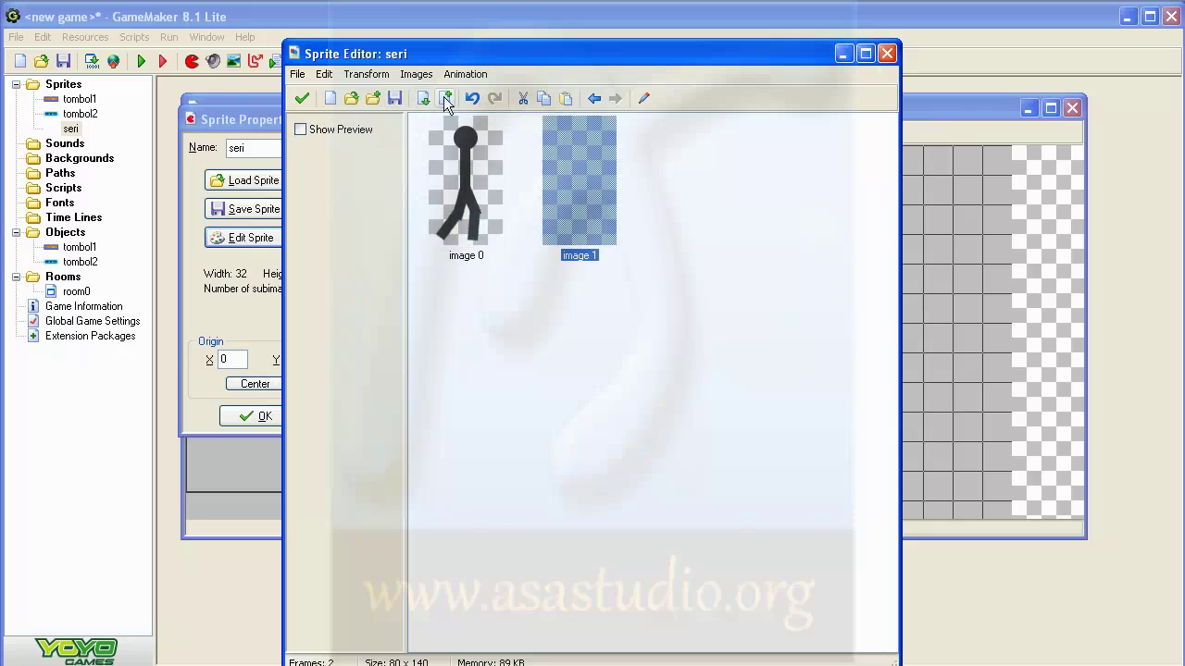
pyautogui.click(297, 74)
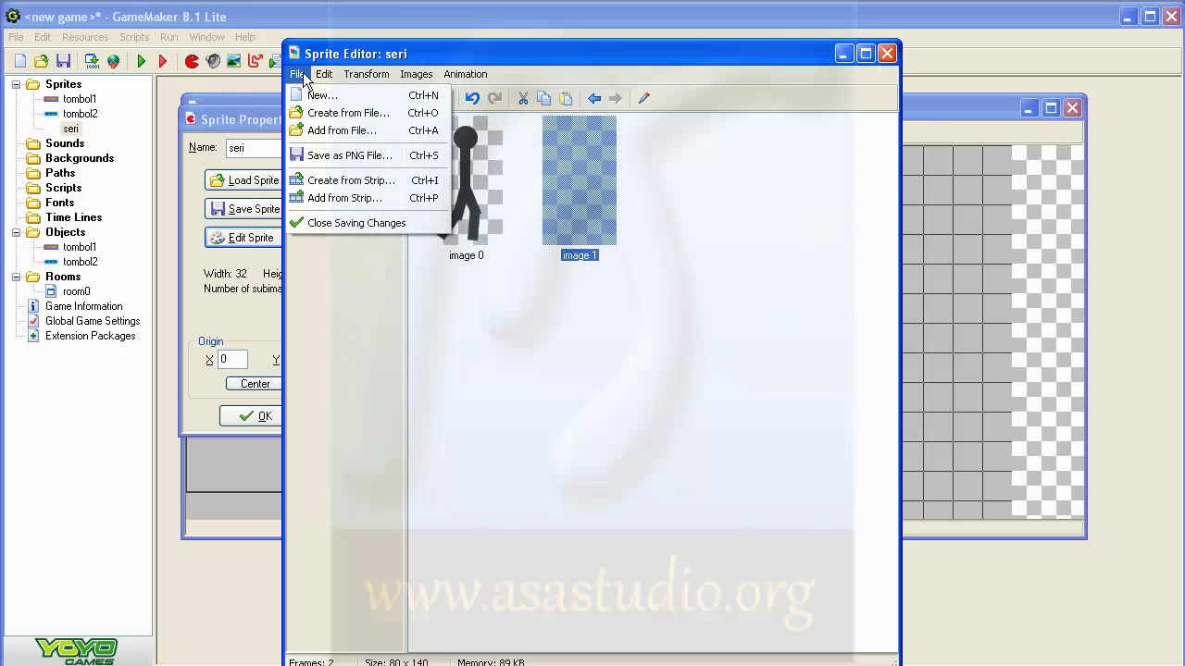
pyautogui.click(333, 130)
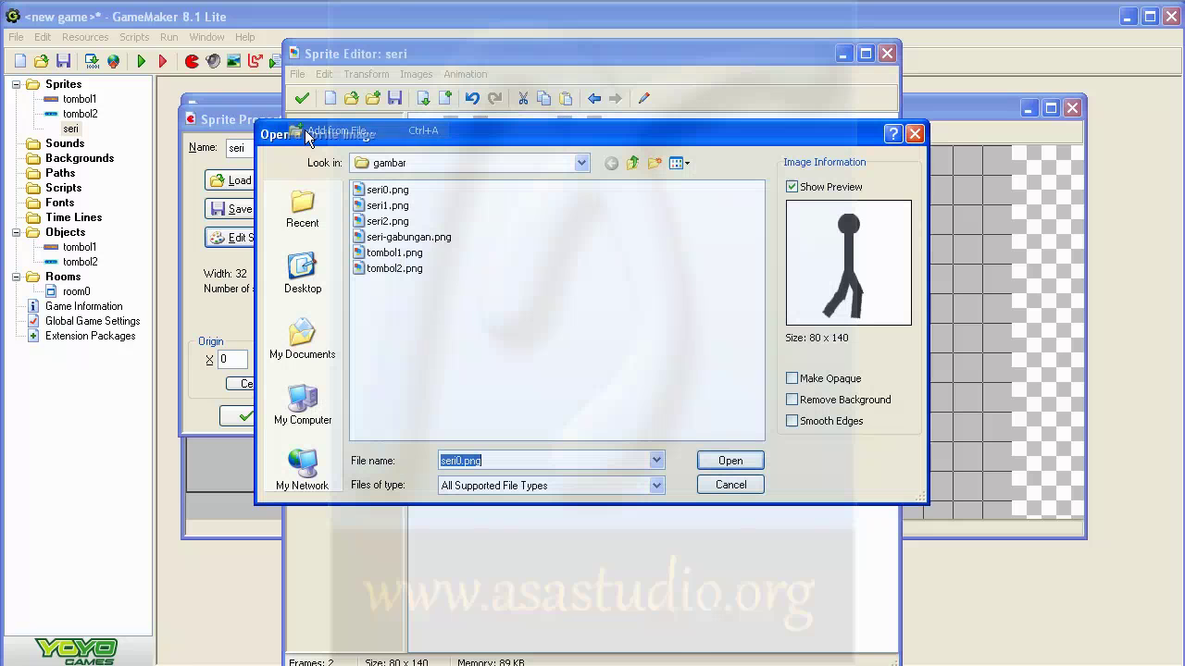
pyautogui.doubleClick(377, 205)
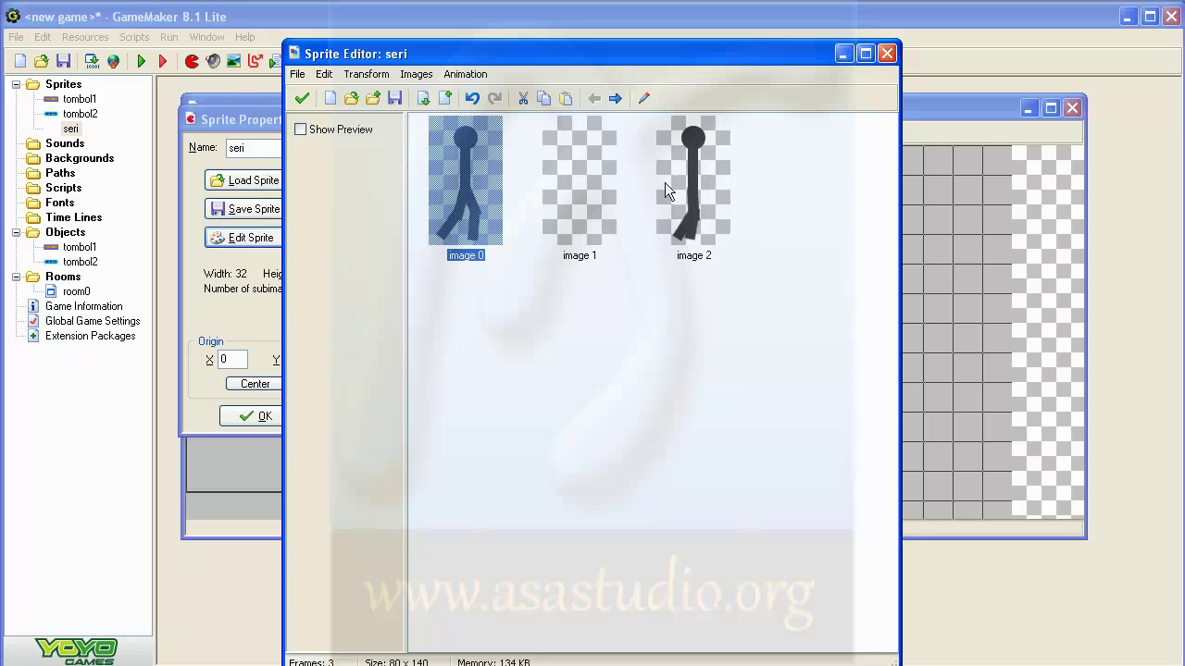
pyautogui.click(695, 181)
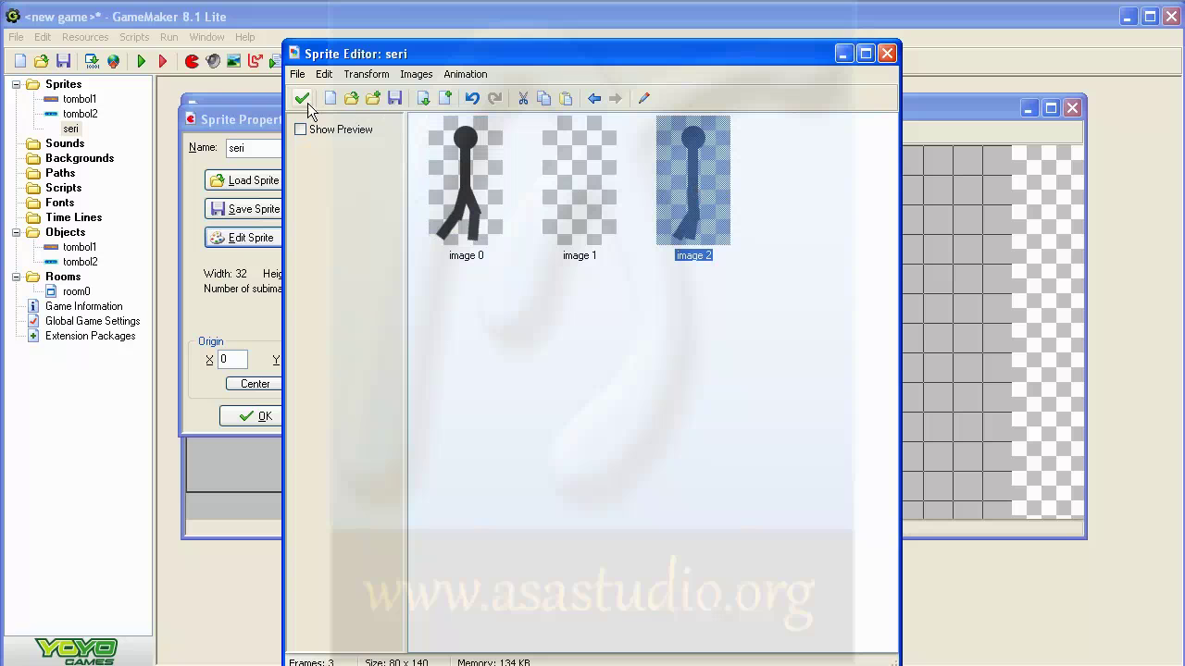
# - Recreate the sprite from seri2.png, replacing all existing frames
pyautogui.click(297, 74)
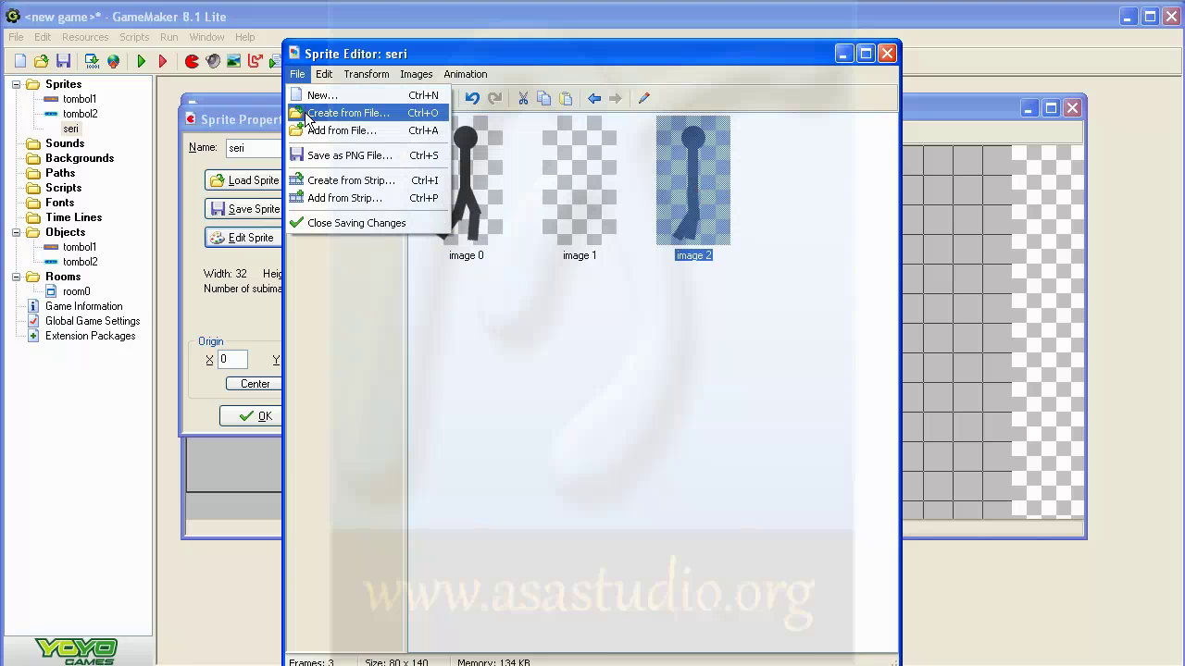
pyautogui.click(342, 113)
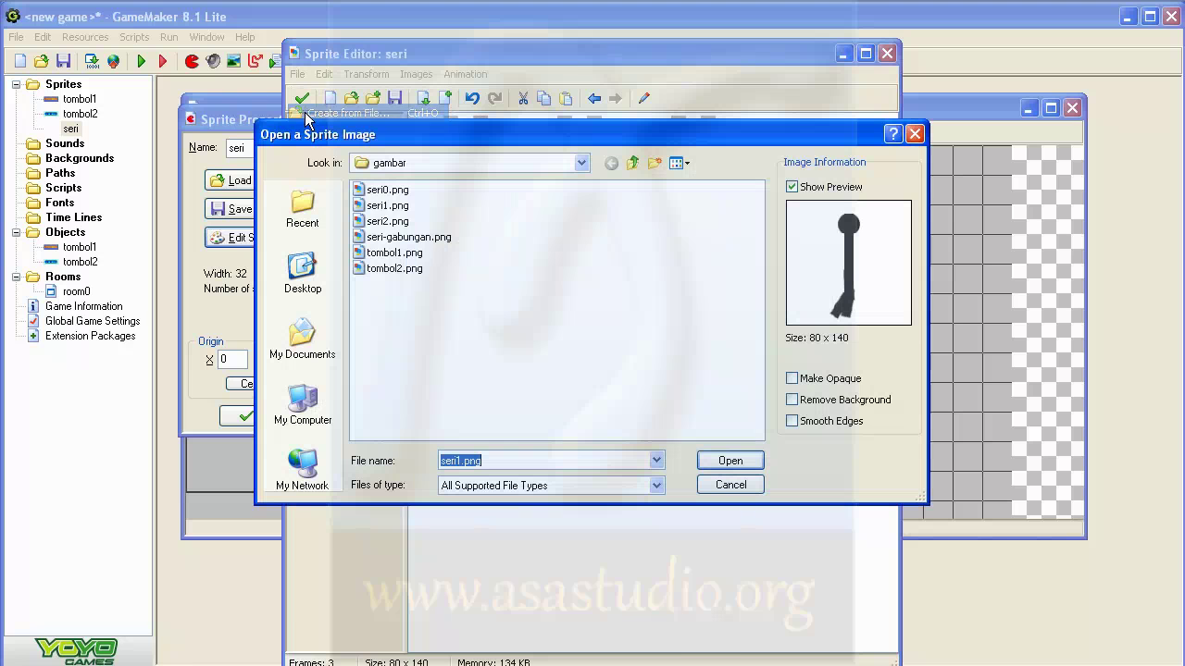
pyautogui.doubleClick(389, 222)
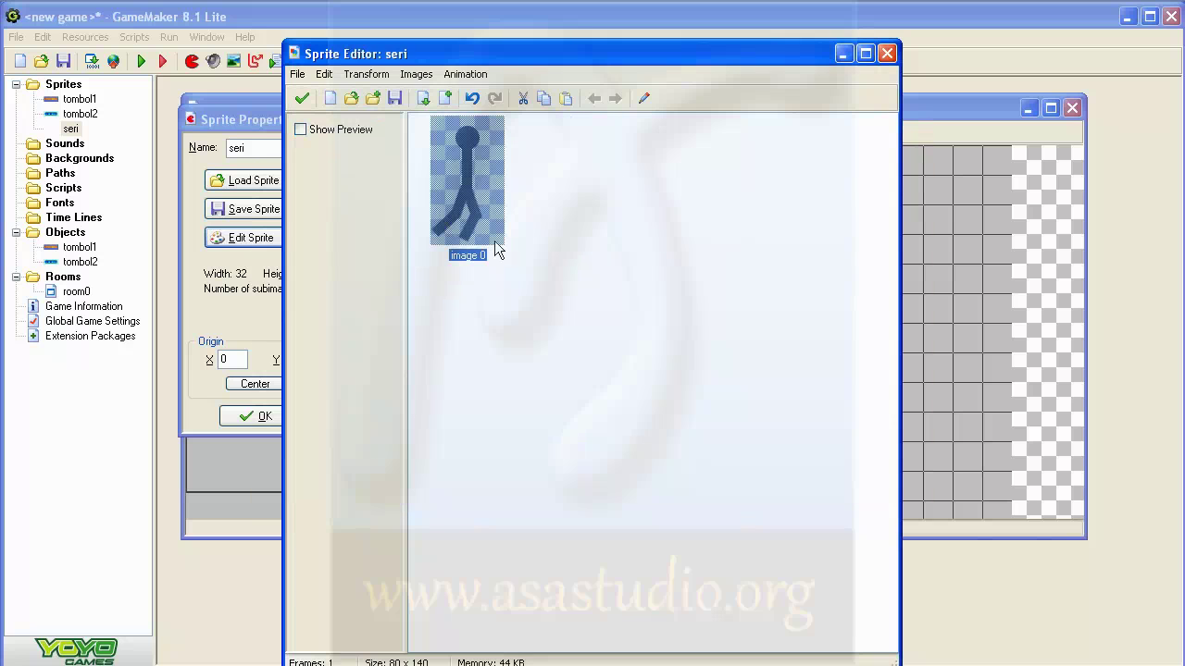
# - Add seri0.png and seri1.png as additional frames of the seri sprite
pyautogui.moveTo(433, 60); pyautogui.dragTo(393, 46)
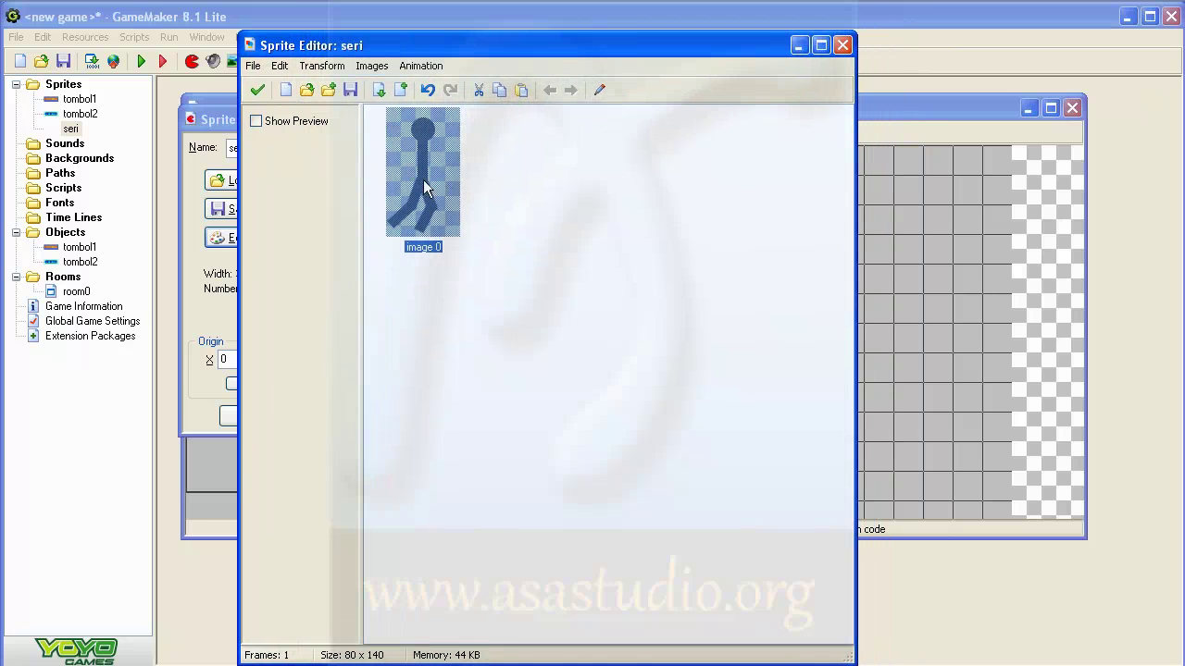
pyautogui.click(254, 66)
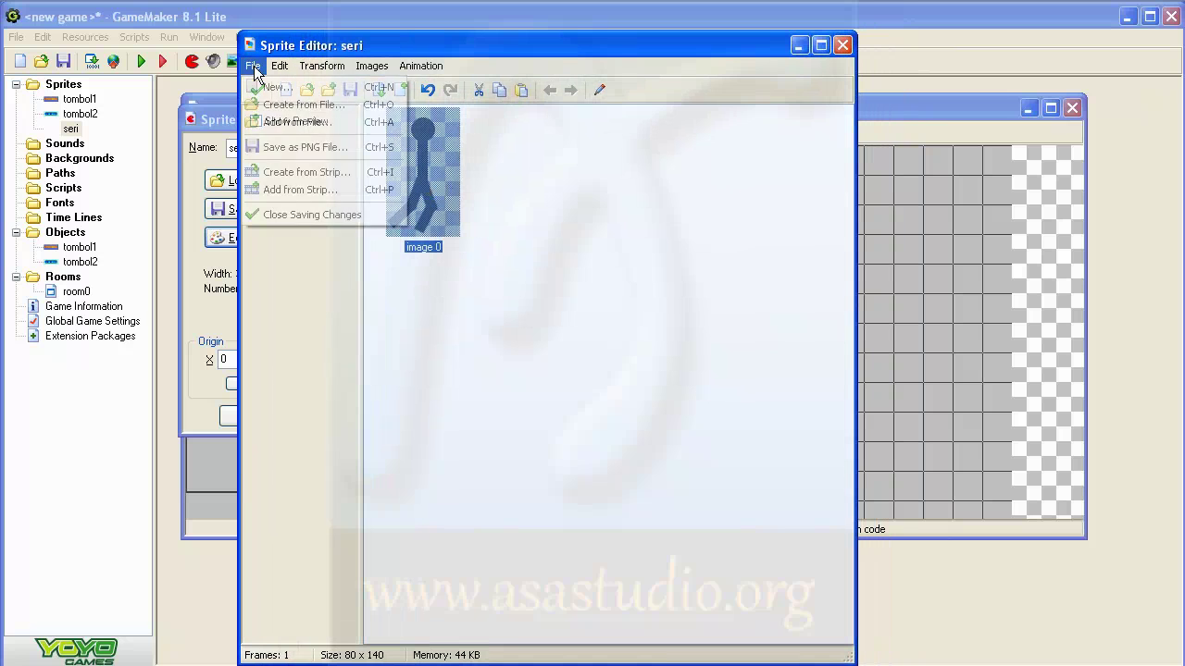
pyautogui.click(269, 126)
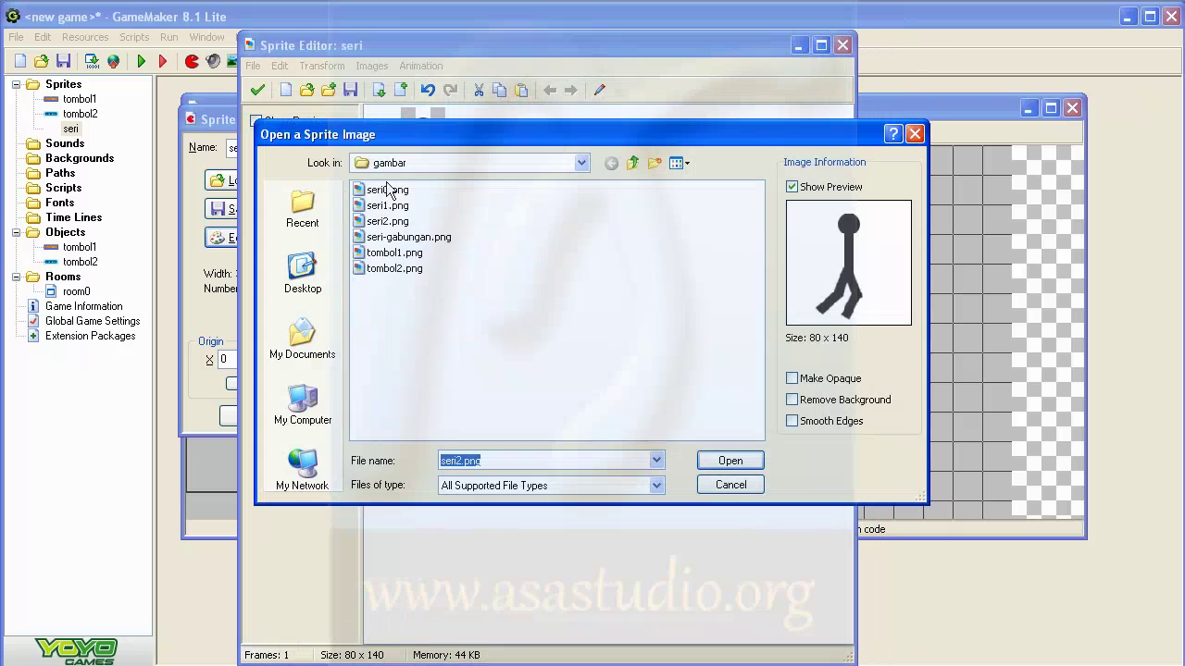
pyautogui.doubleClick(387, 189)
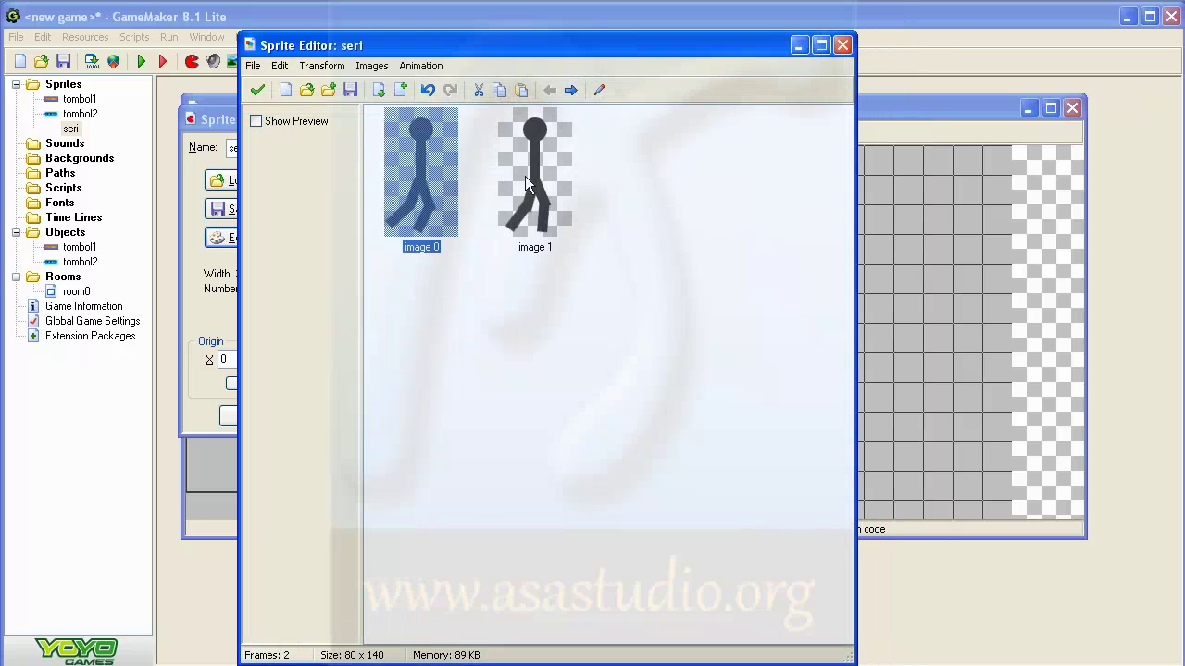
pyautogui.click(253, 65)
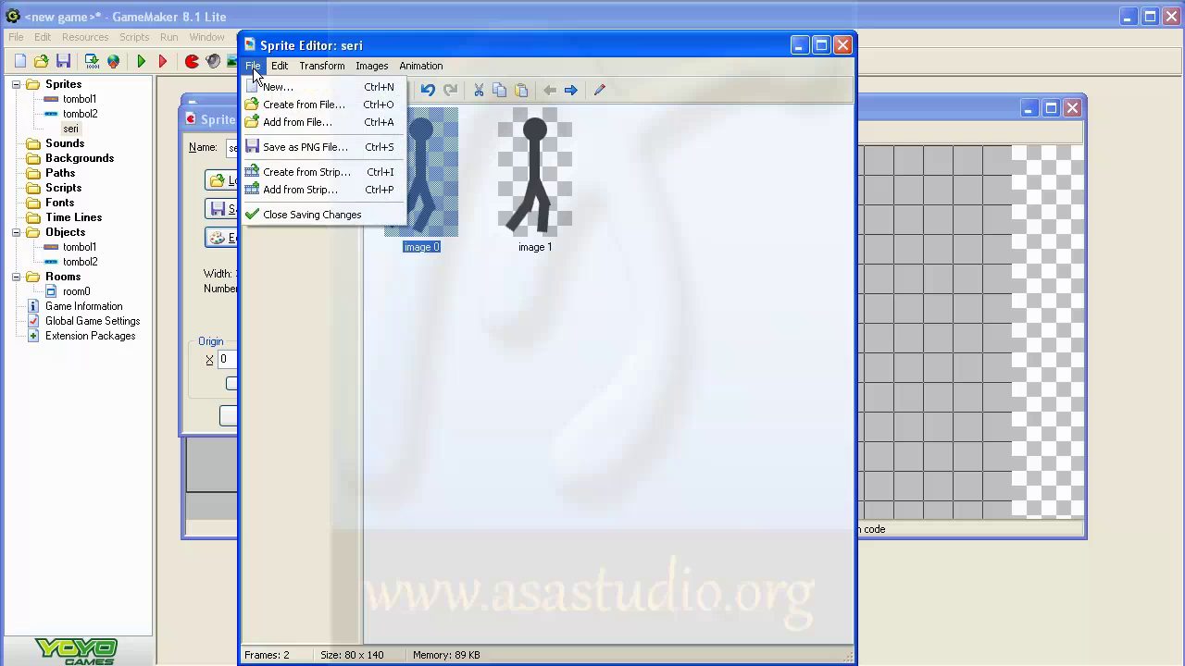
pyautogui.click(287, 121)
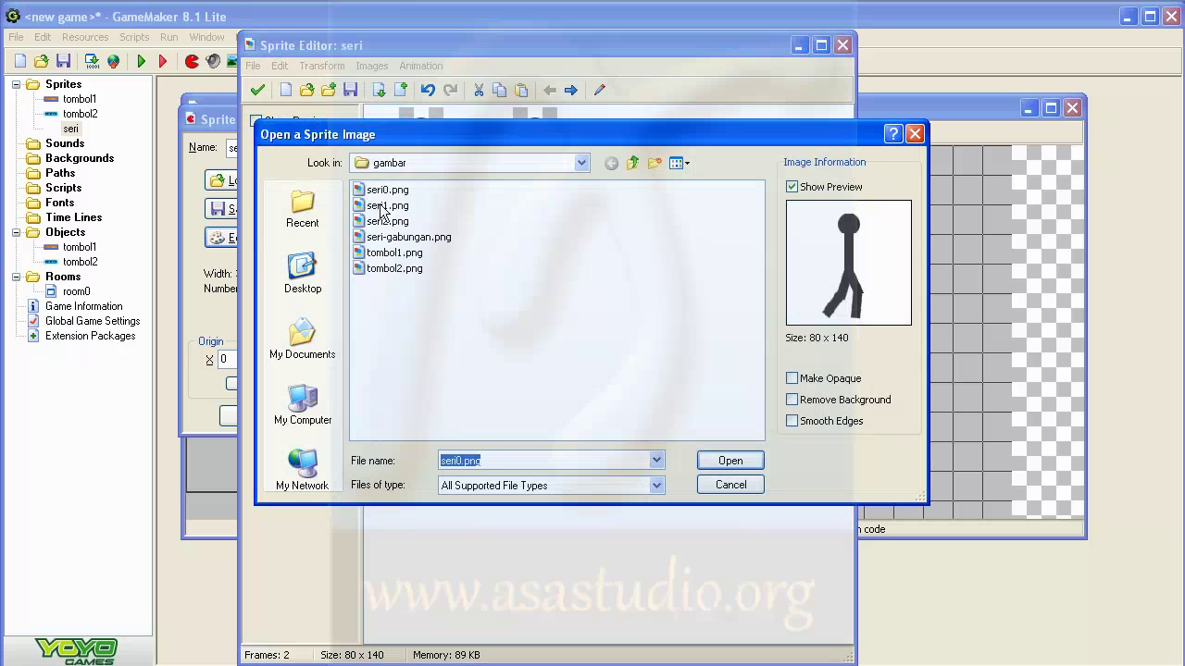
pyautogui.doubleClick(379, 204)
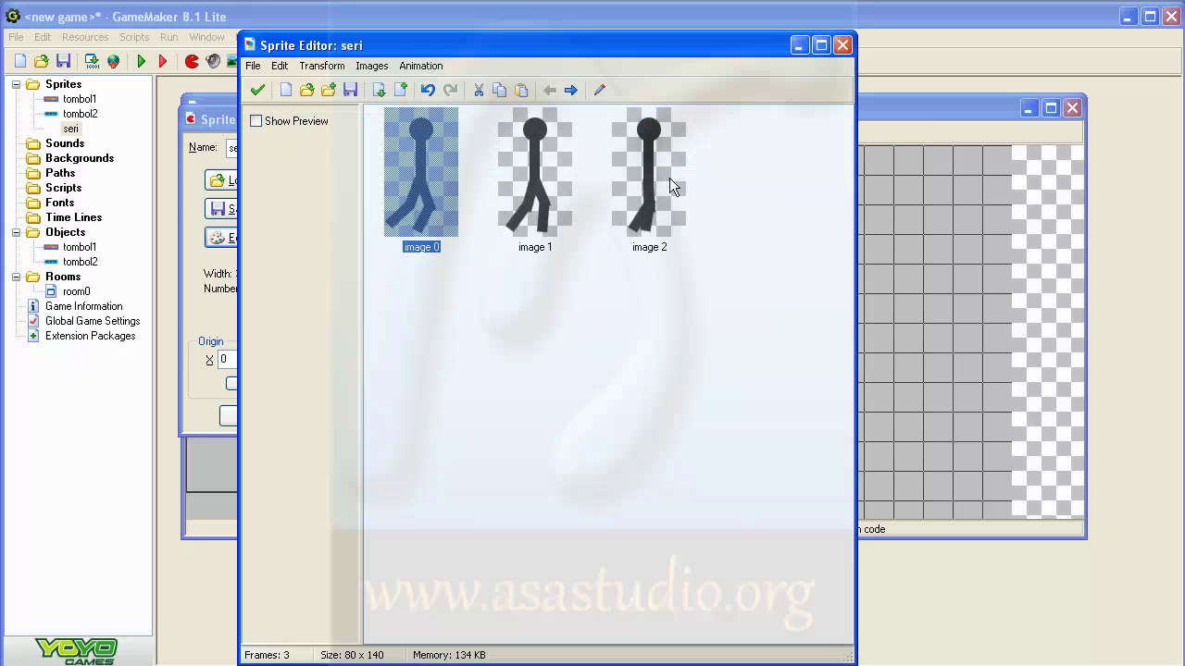
# - Add seri2.png as the last frame of the seri sprite
pyautogui.click(253, 66)
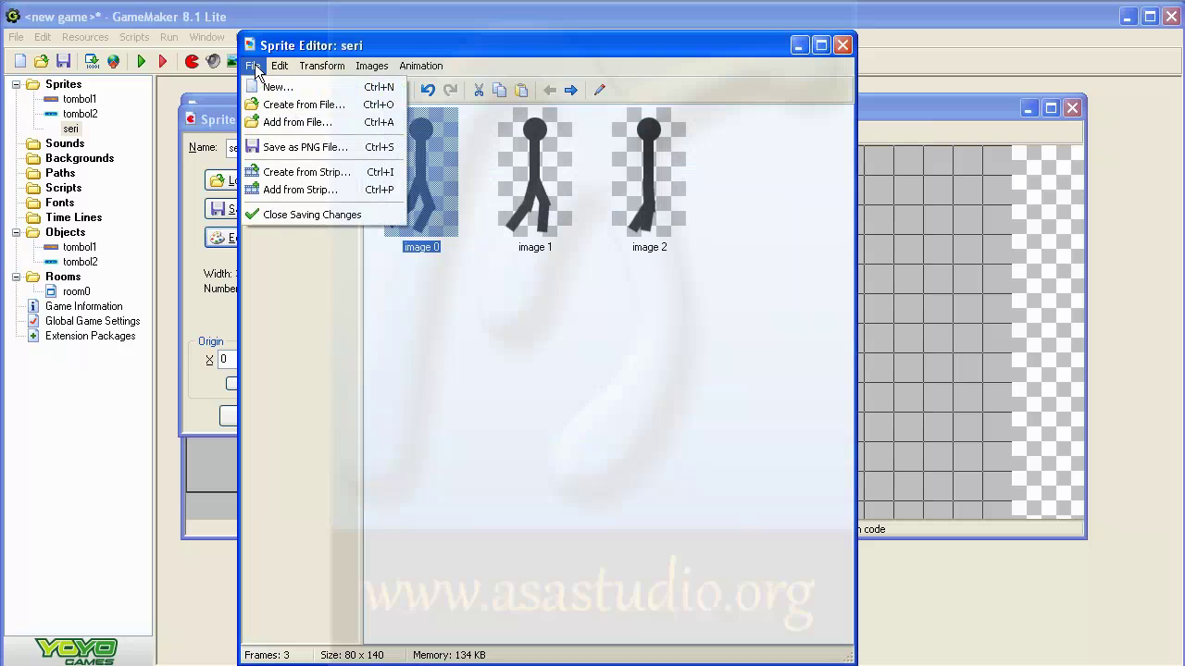
pyautogui.click(278, 122)
pyautogui.click(384, 238)
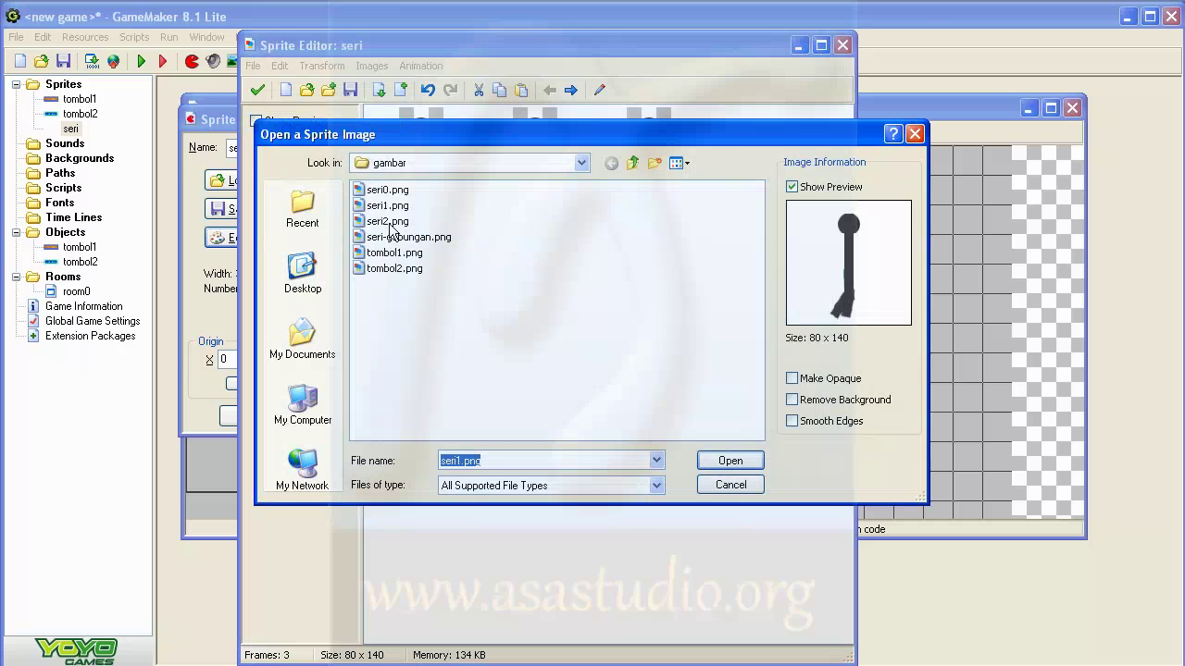
pyautogui.doubleClick(387, 237)
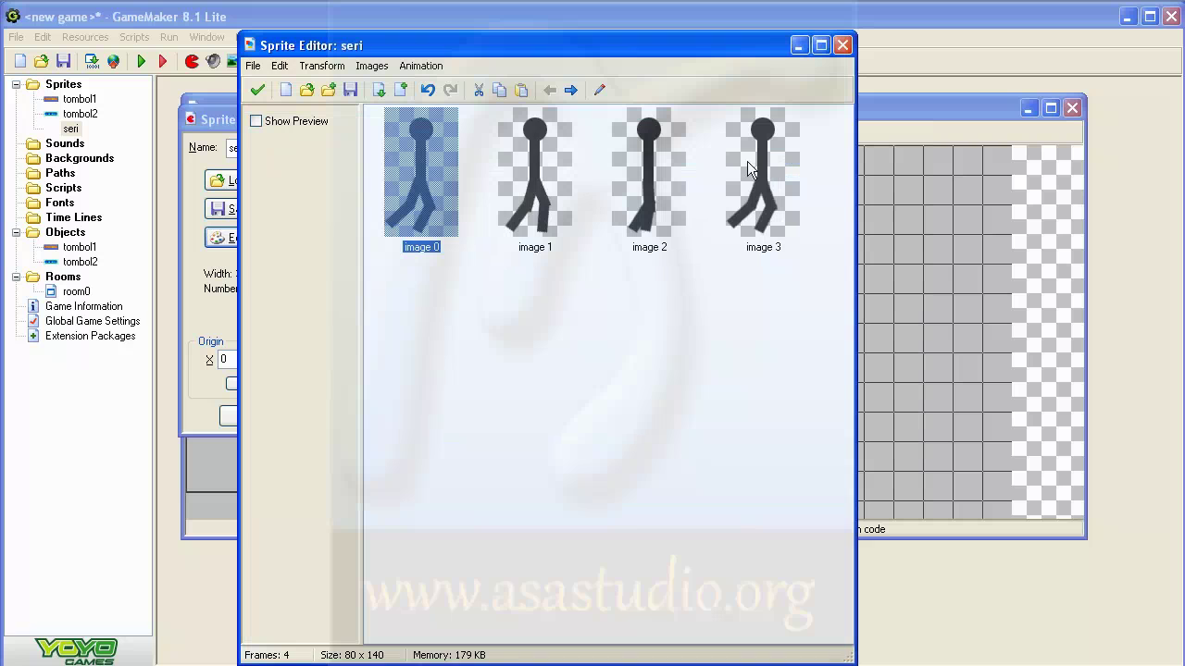
# - Move the second frame two places towards the end of the sequence and back by one place
pyautogui.click(547, 191)
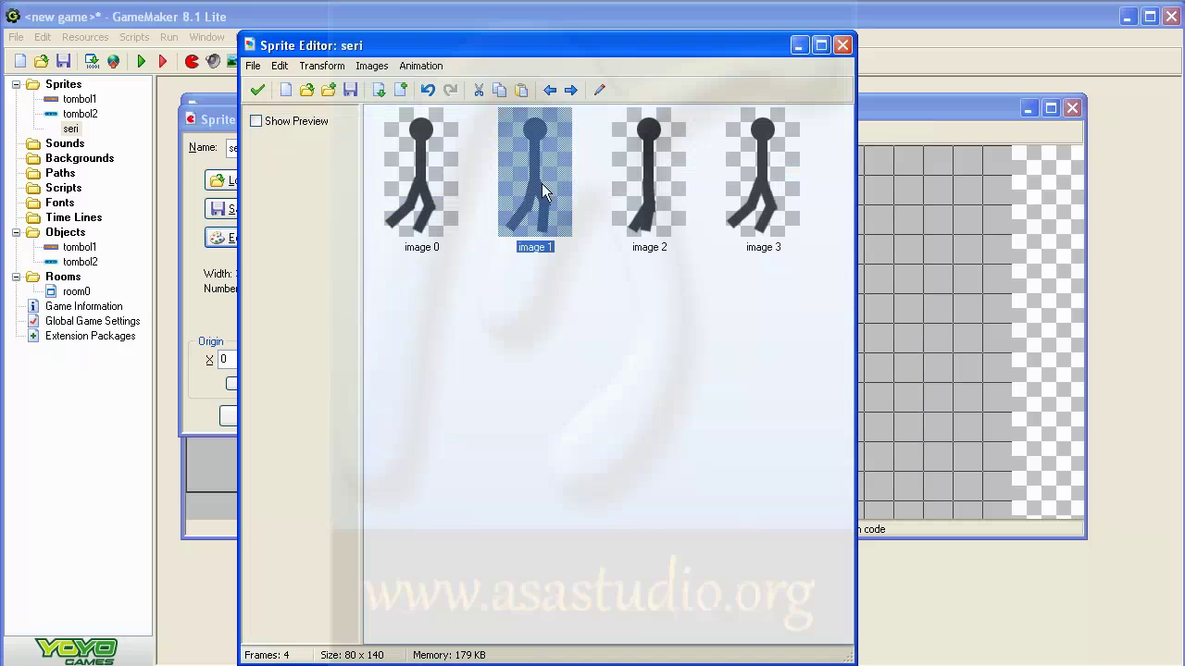
pyautogui.click(571, 91)
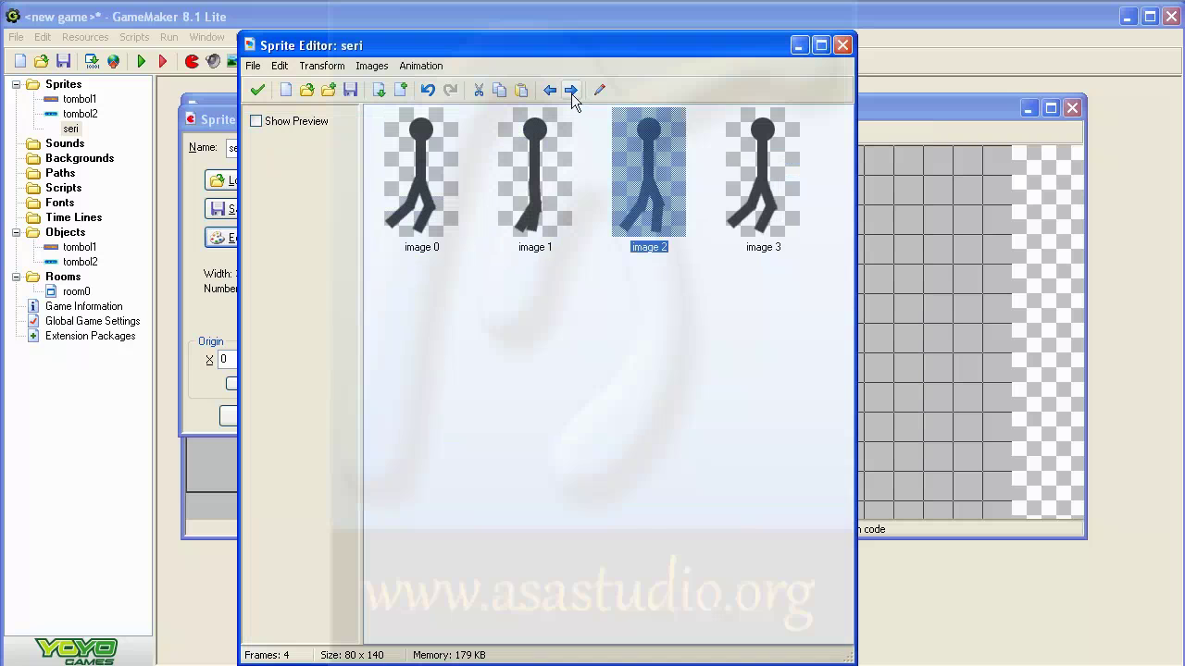
pyautogui.click(571, 91)
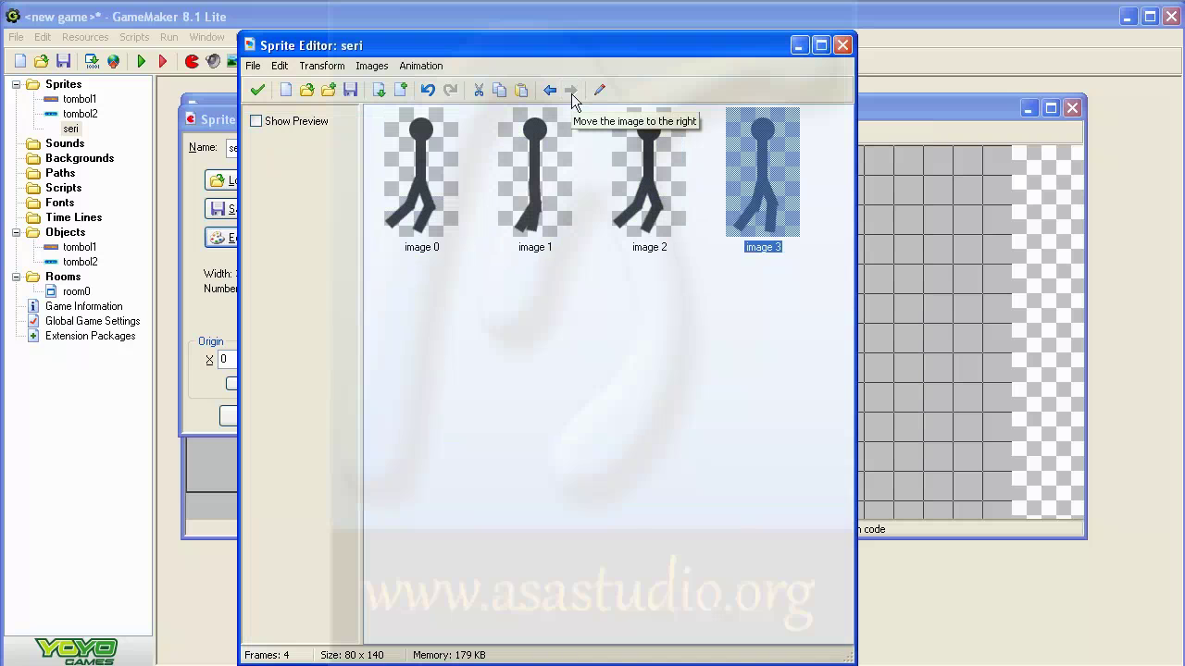
pyautogui.click(550, 91)
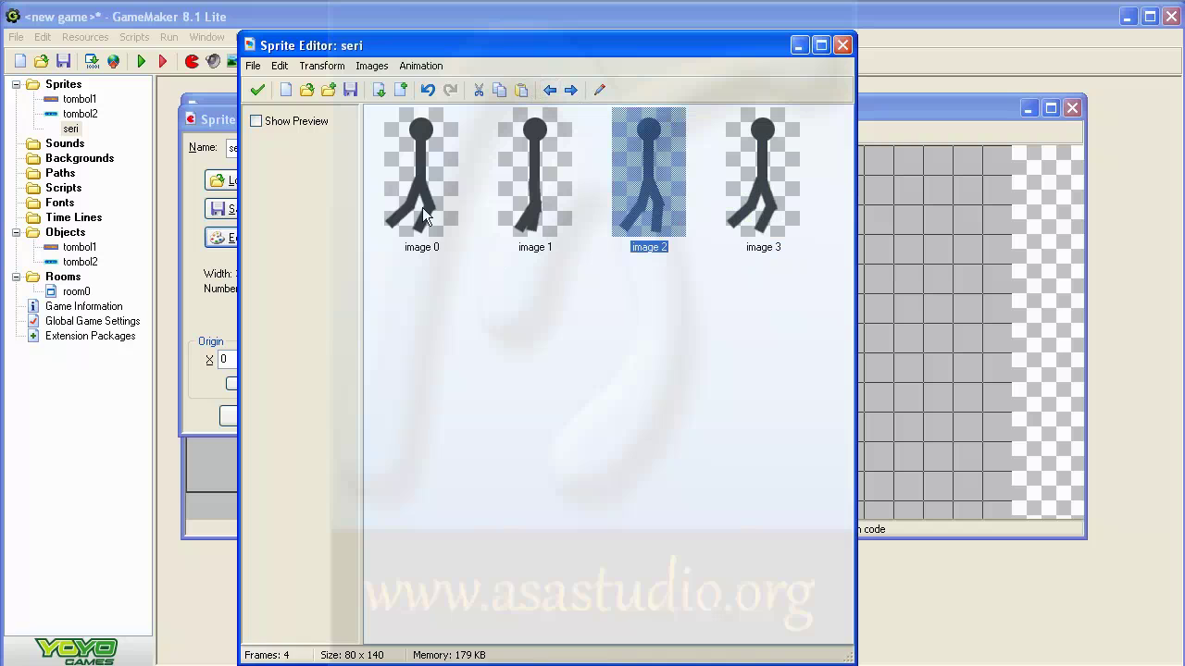
# - Preview the seri sprite's walking animation at speed 12, then accept the edited frames and the sprite properties
pyautogui.click(259, 122)
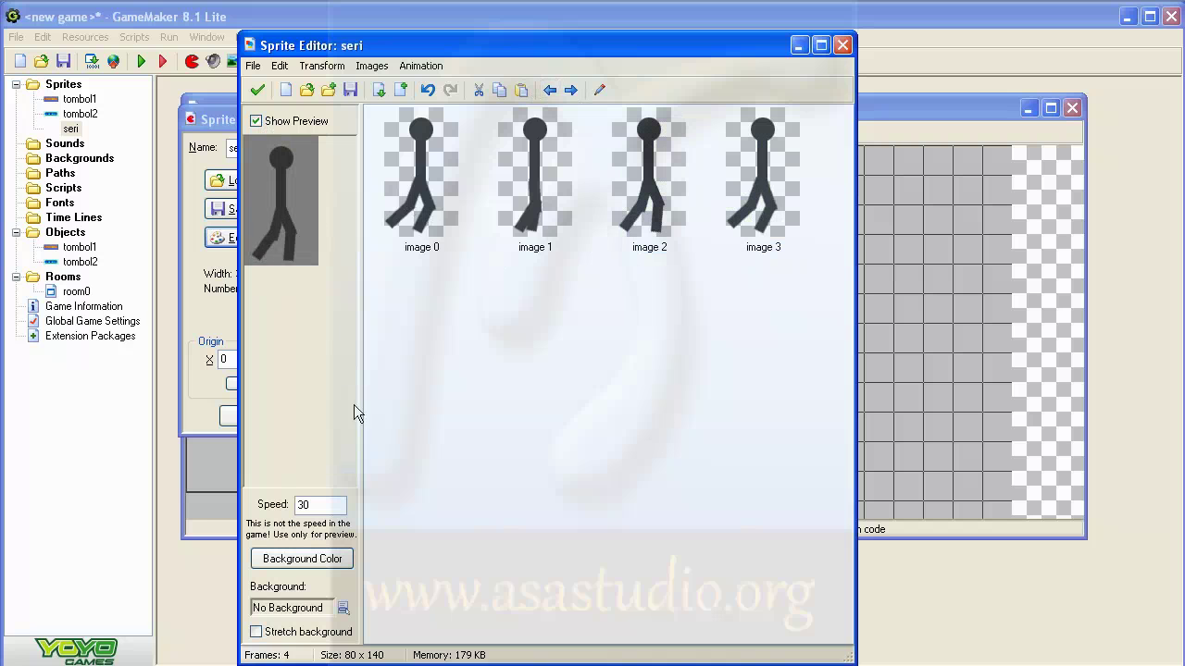
pyautogui.doubleClick(320, 504)
pyautogui.write('12')
pyautogui.click(257, 91)
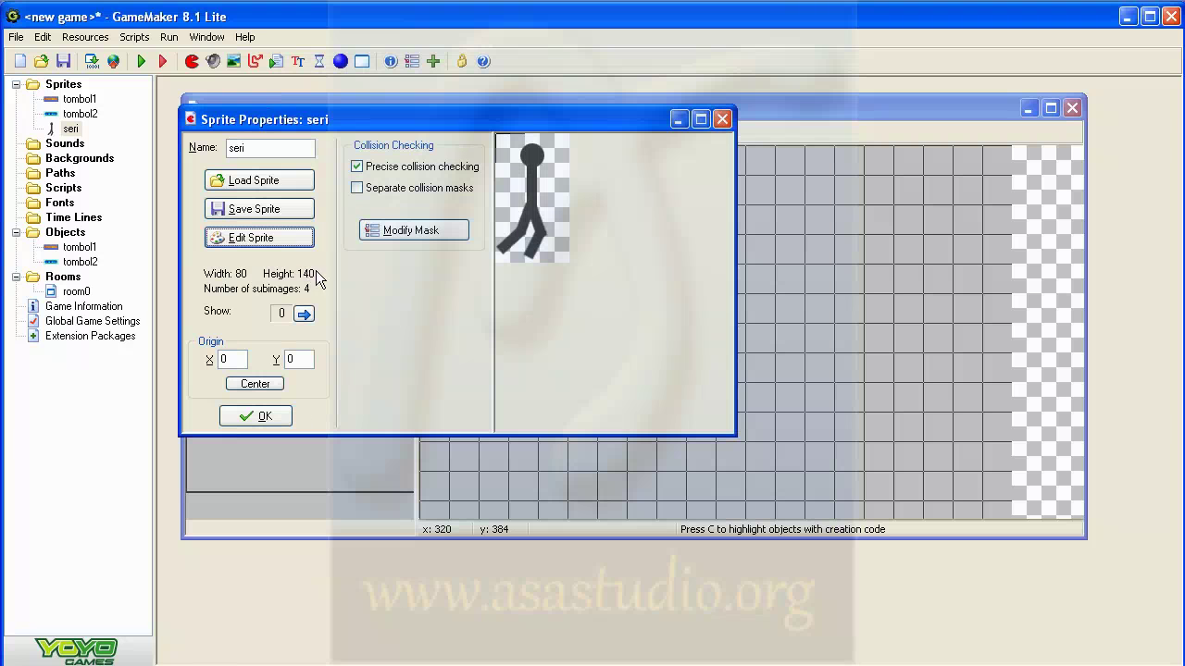
pyautogui.moveTo(329, 122); pyautogui.dragTo(383, 123)
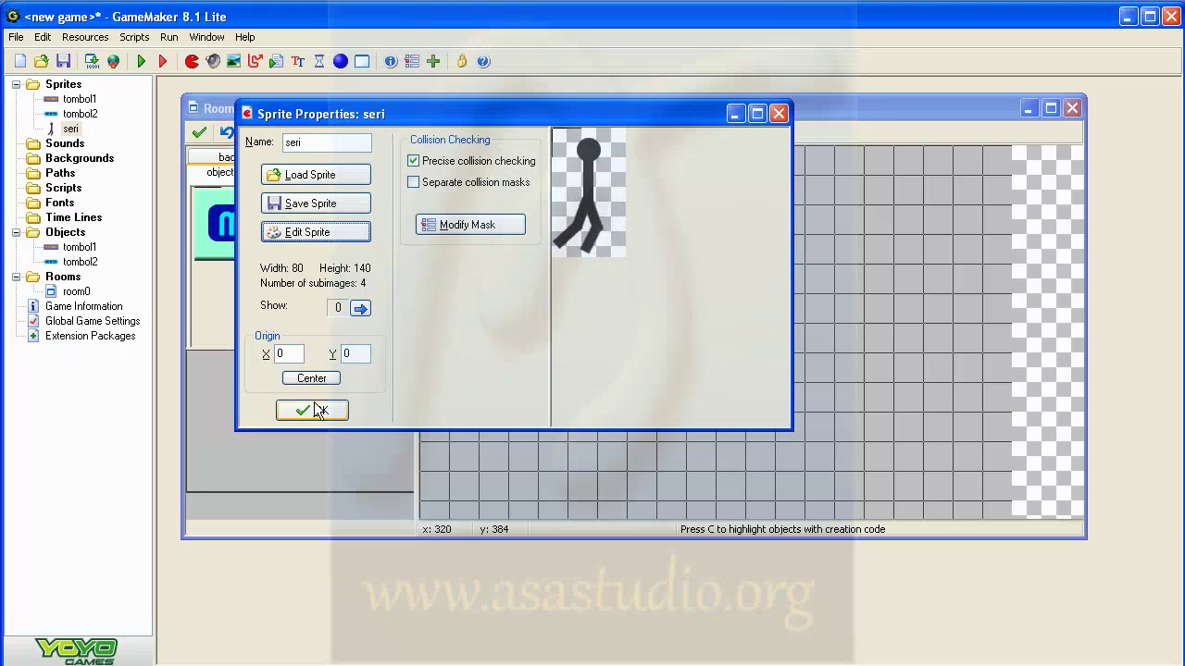
pyautogui.click(314, 416)
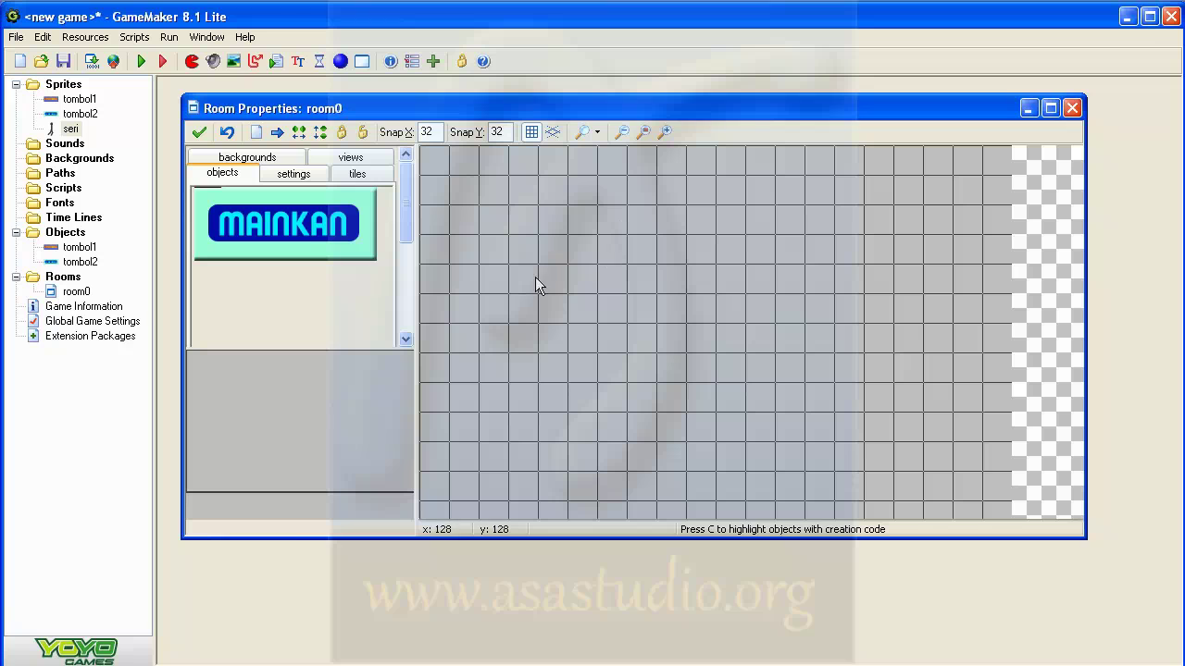
# - Create a new object named seri and assign the seri sprite to it
pyautogui.click(303, 234)
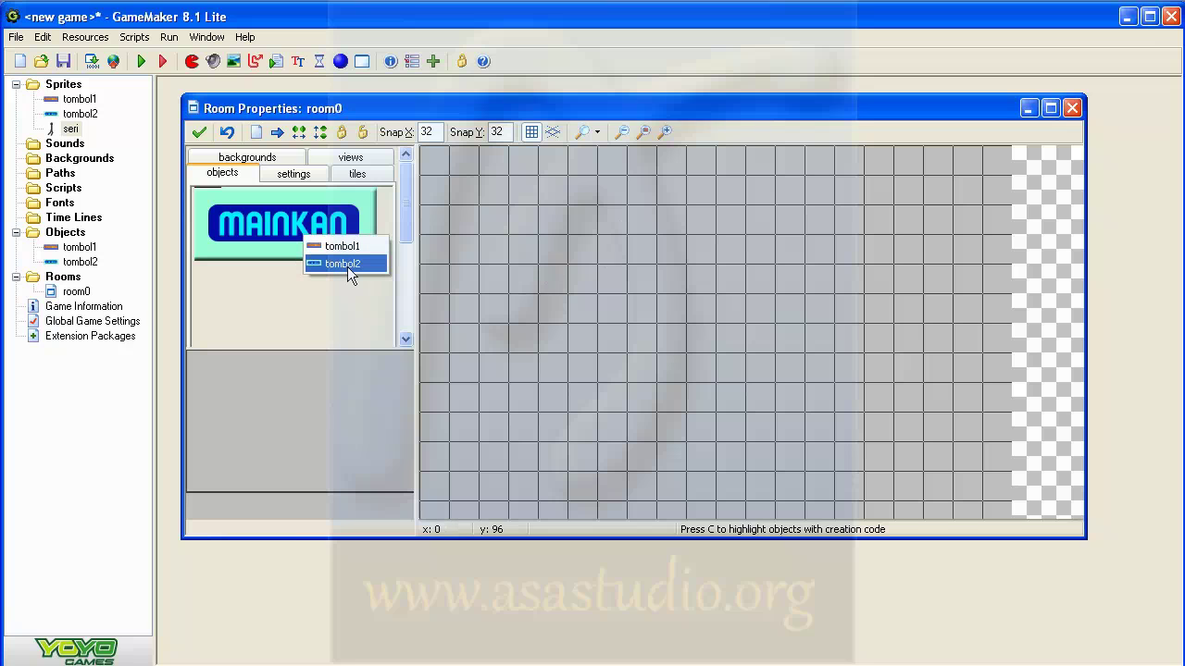
pyautogui.click(339, 298)
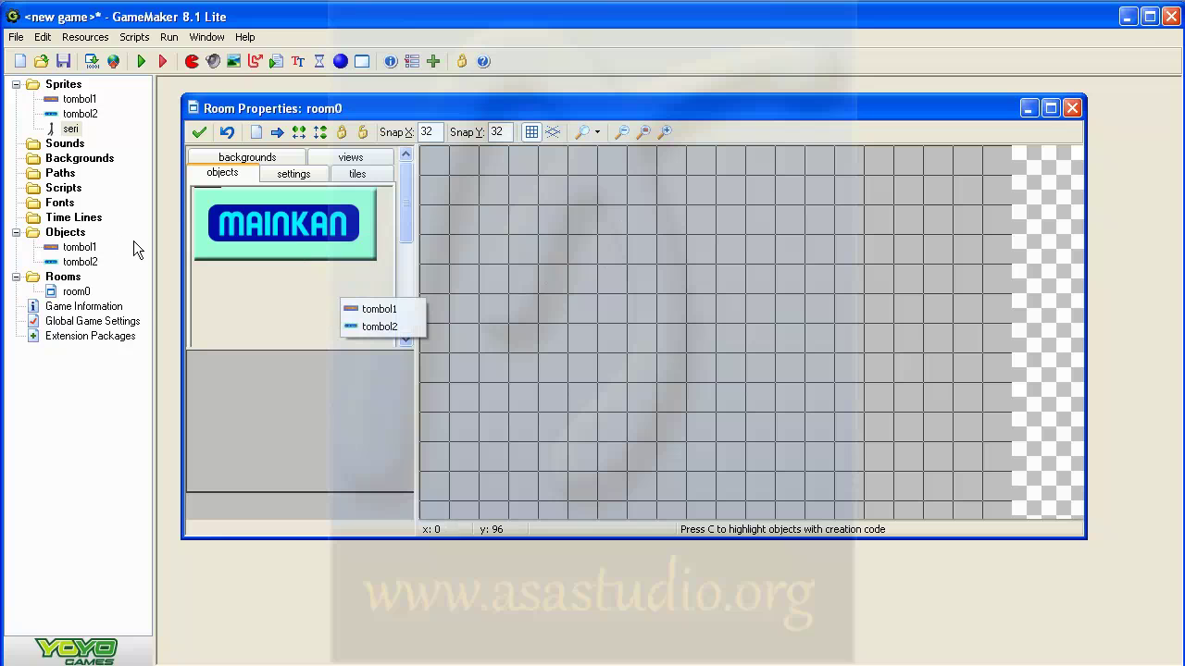
pyautogui.rightClick(61, 235)
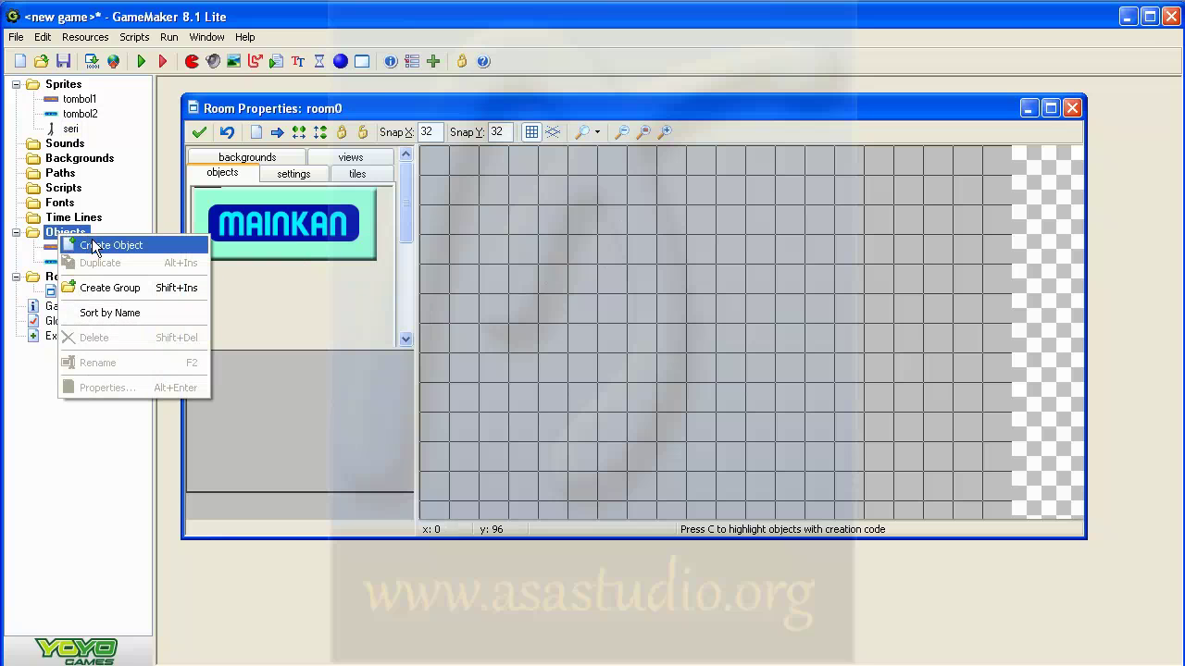
pyautogui.click(95, 245)
pyautogui.doubleClick(294, 174)
pyautogui.write('seri')
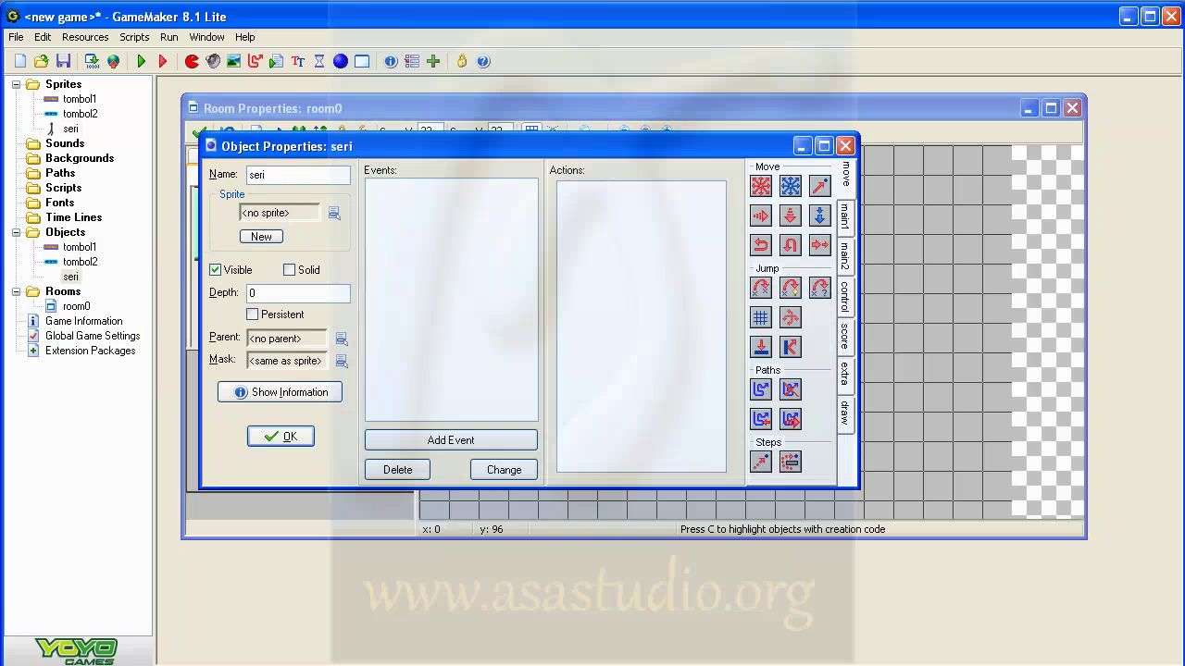
pyautogui.click(334, 213)
pyautogui.click(364, 280)
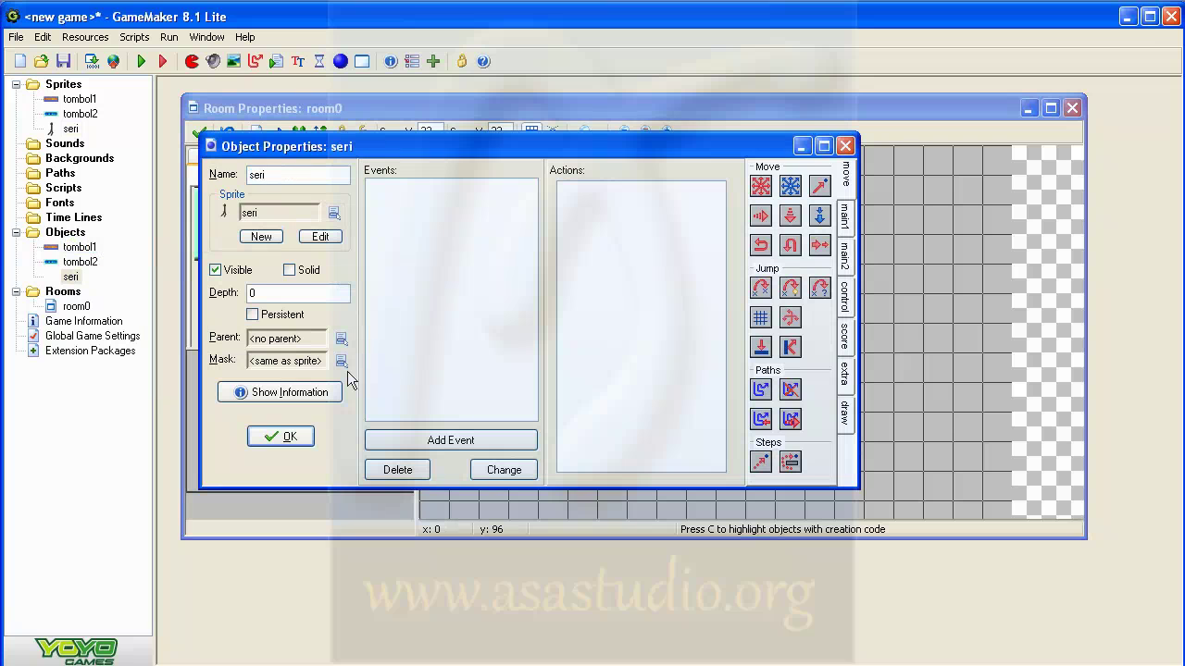
pyautogui.click(287, 438)
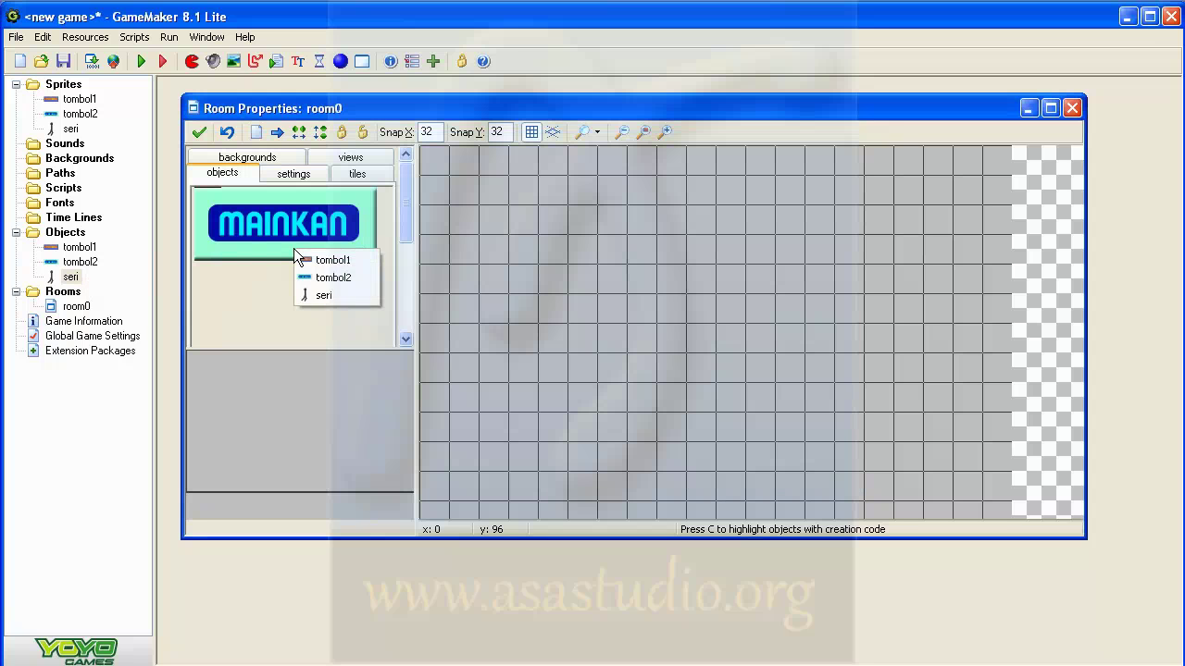
# - Select the seri object for placement and put one instance of it in room0
pyautogui.click(333, 294)
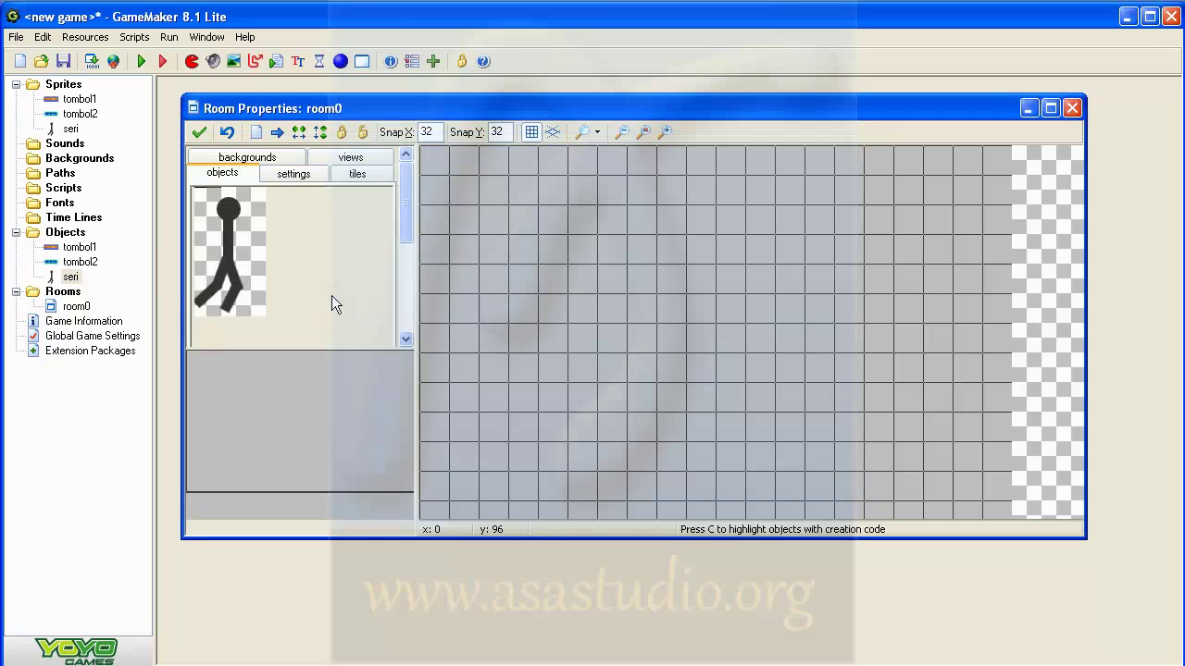
pyautogui.click(595, 242)
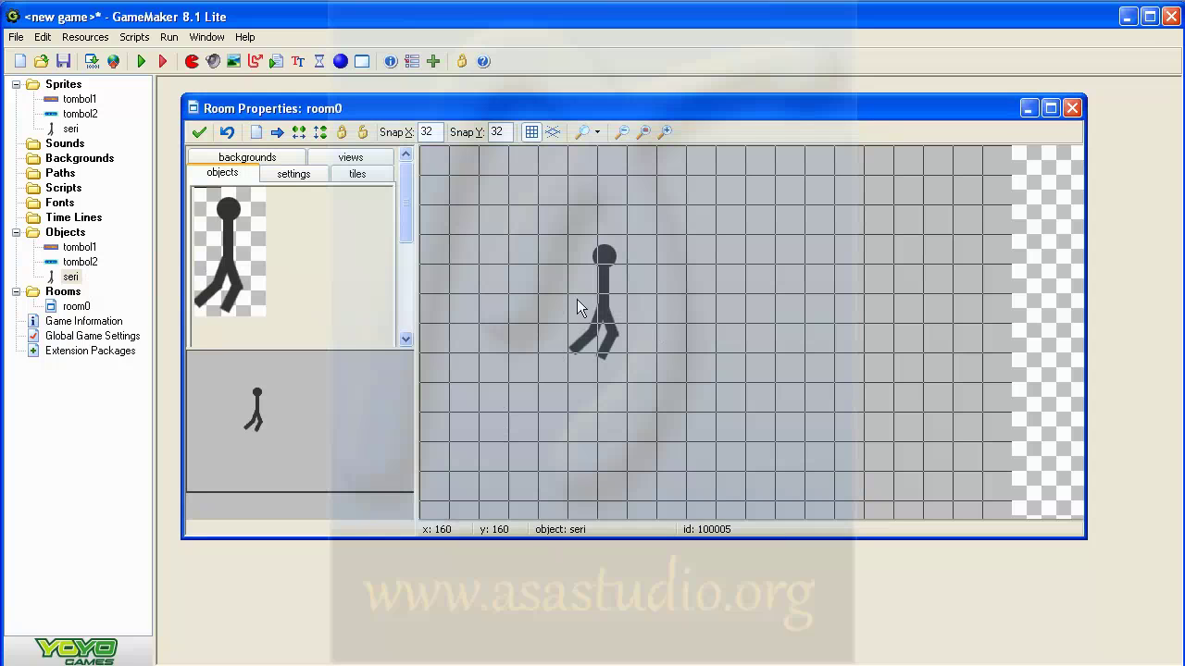
pyautogui.click(231, 259)
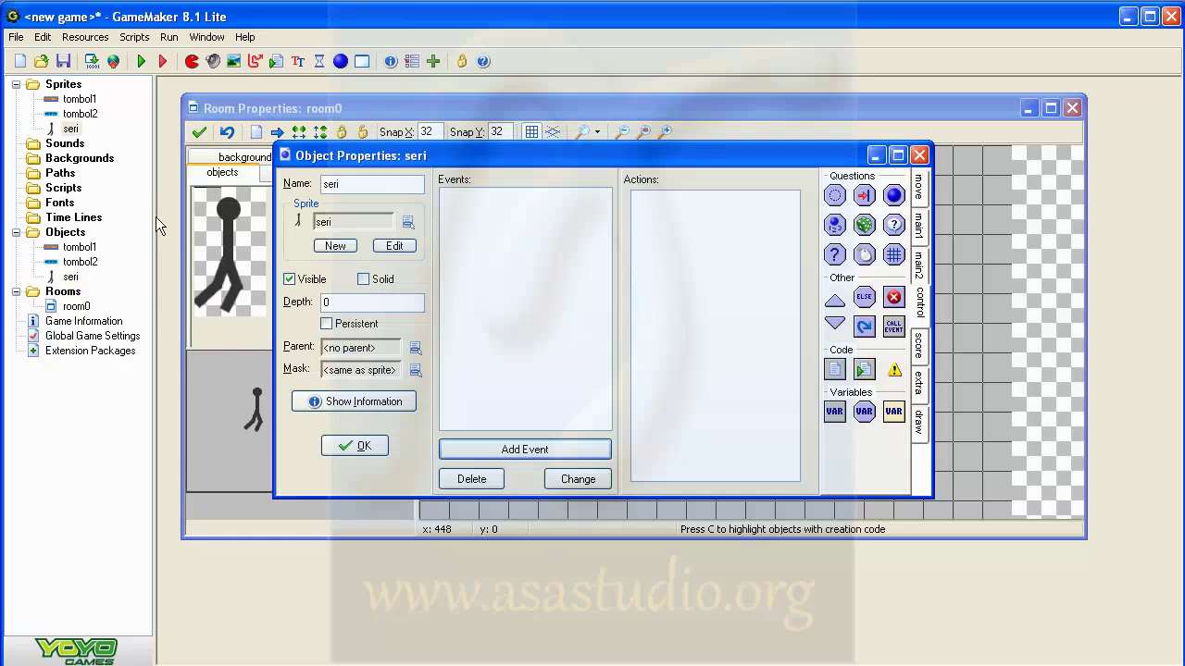
# - Test-run the game to check the walking animation, then close it along with the seri object and room0 properties
pyautogui.click(141, 61)
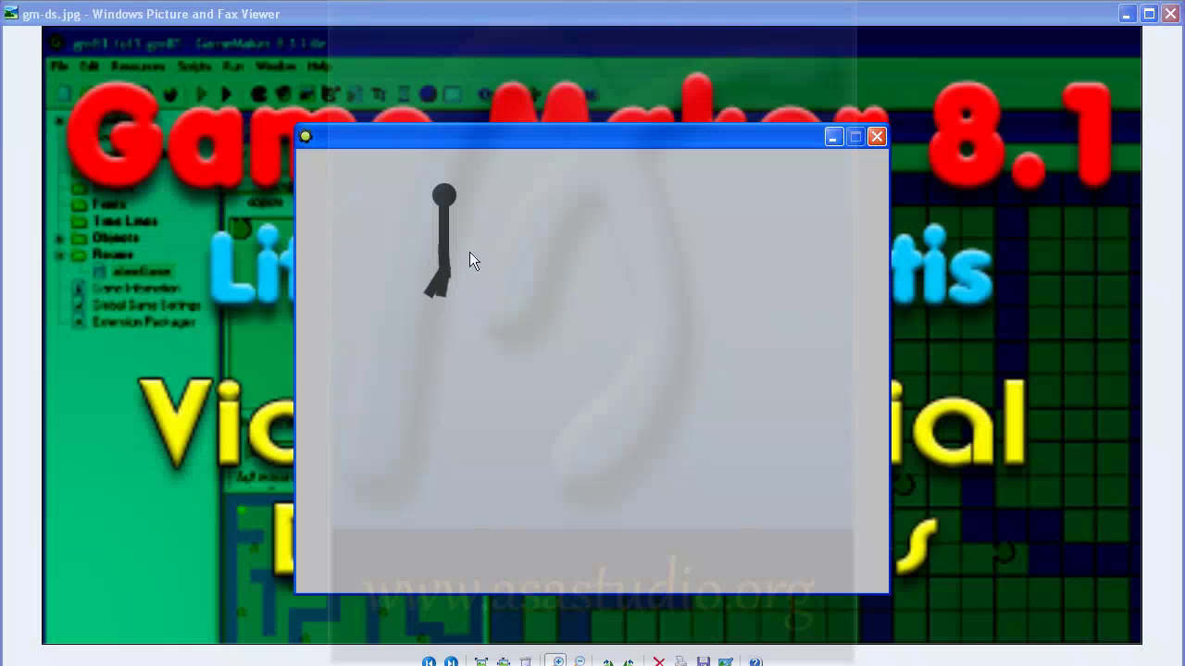
pyautogui.click(877, 136)
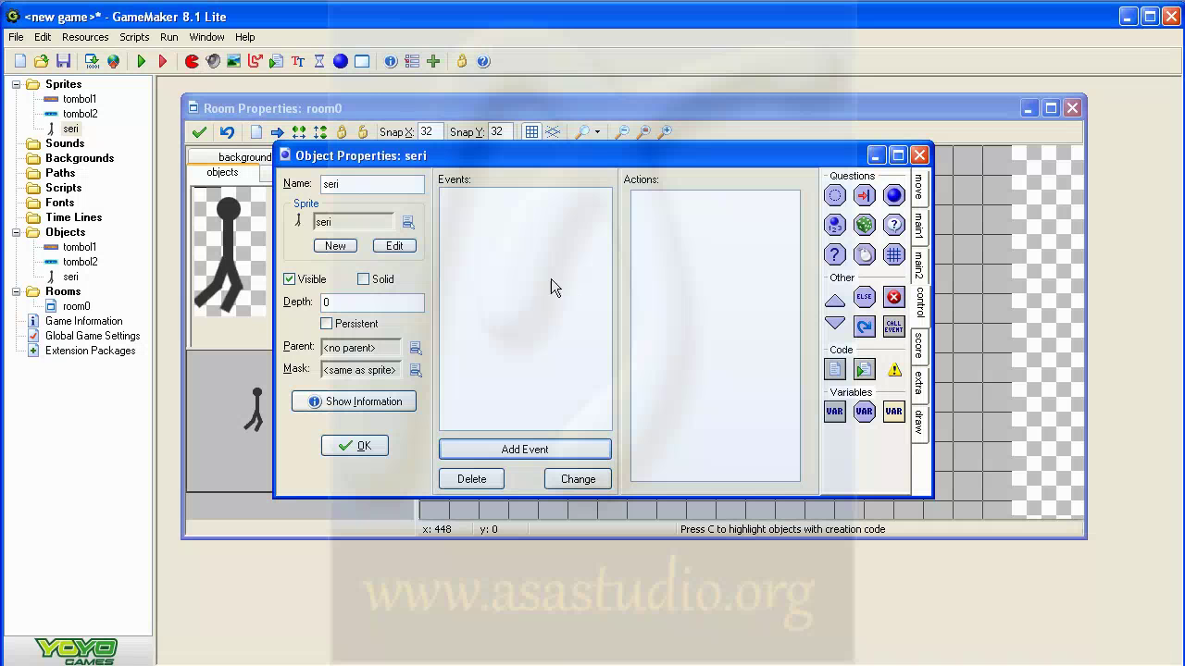
pyautogui.click(357, 446)
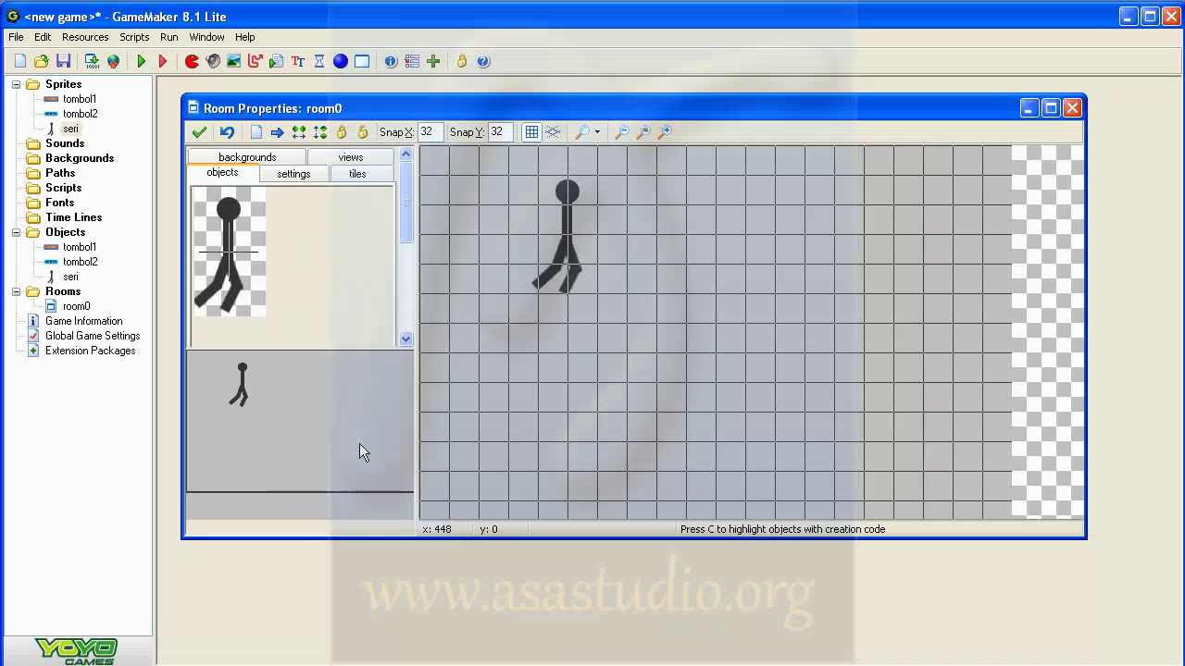
pyautogui.click(201, 134)
# - Reopen the room0 properties, set the room speed to 12 and test-run the game at that speed
pyautogui.click(76, 306)
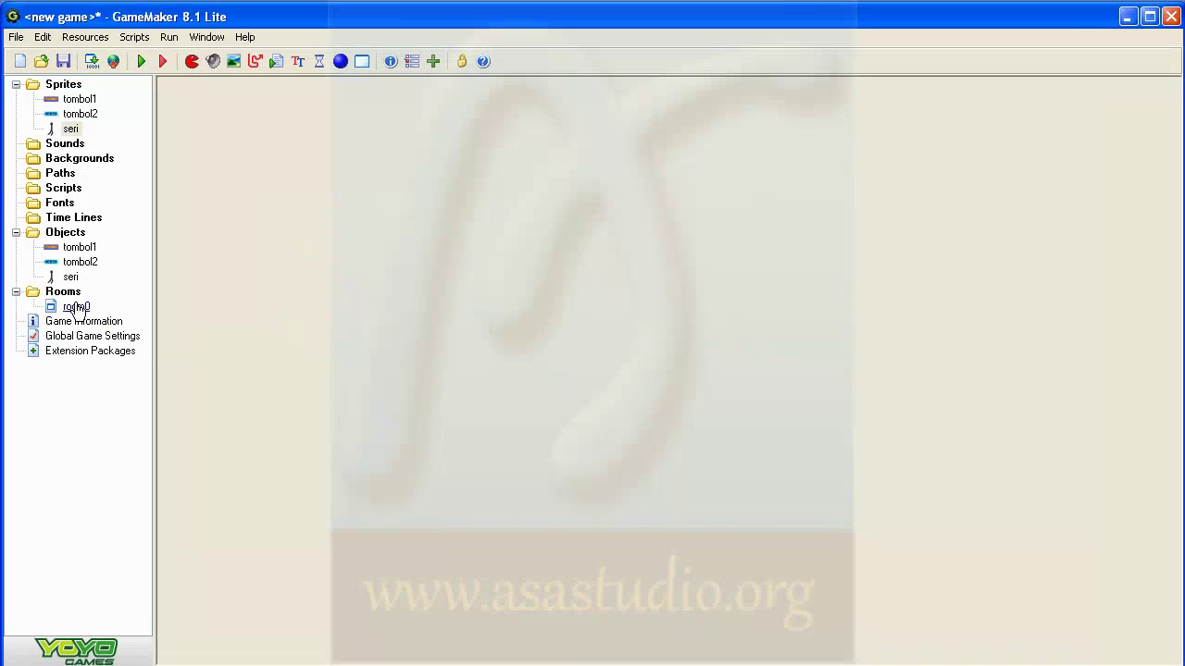
pyautogui.doubleClick(76, 306)
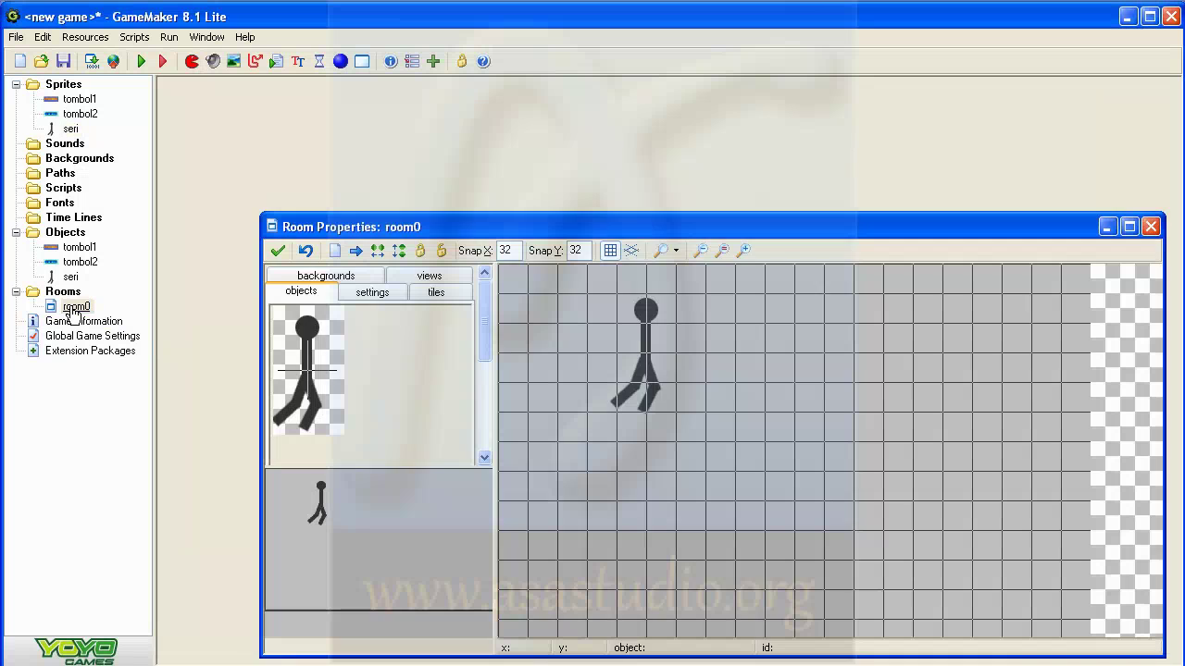
pyautogui.moveTo(370, 225); pyautogui.dragTo(269, 93)
pyautogui.click(272, 161)
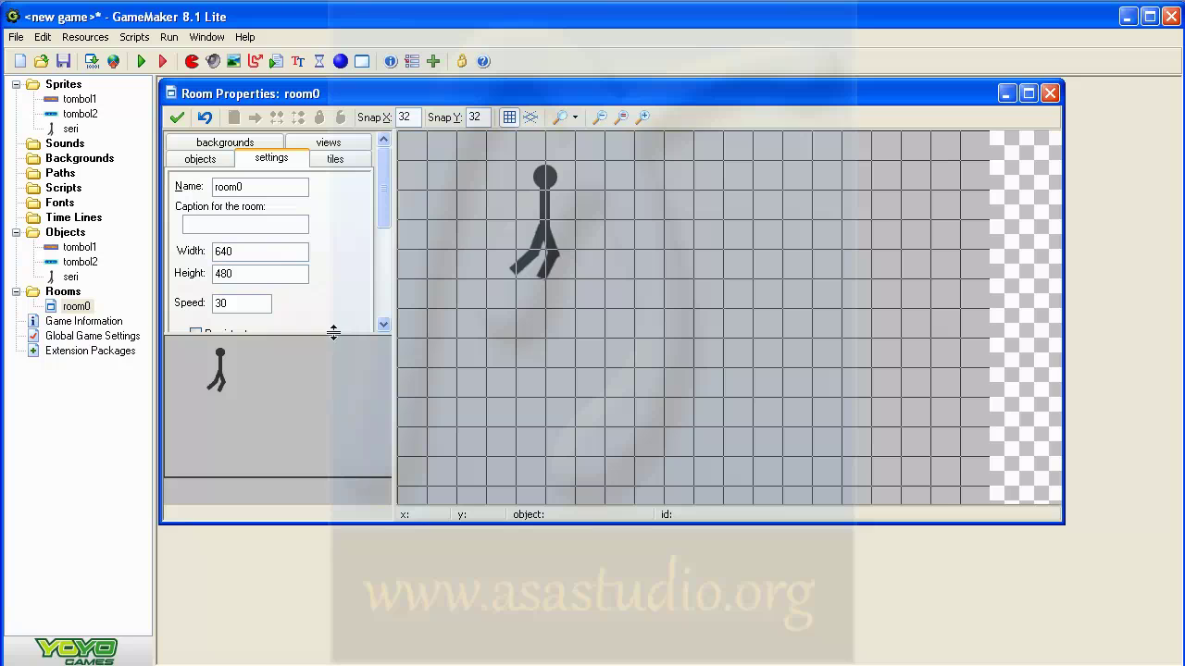
pyautogui.moveTo(389, 525); pyautogui.dragTo(386, 656)
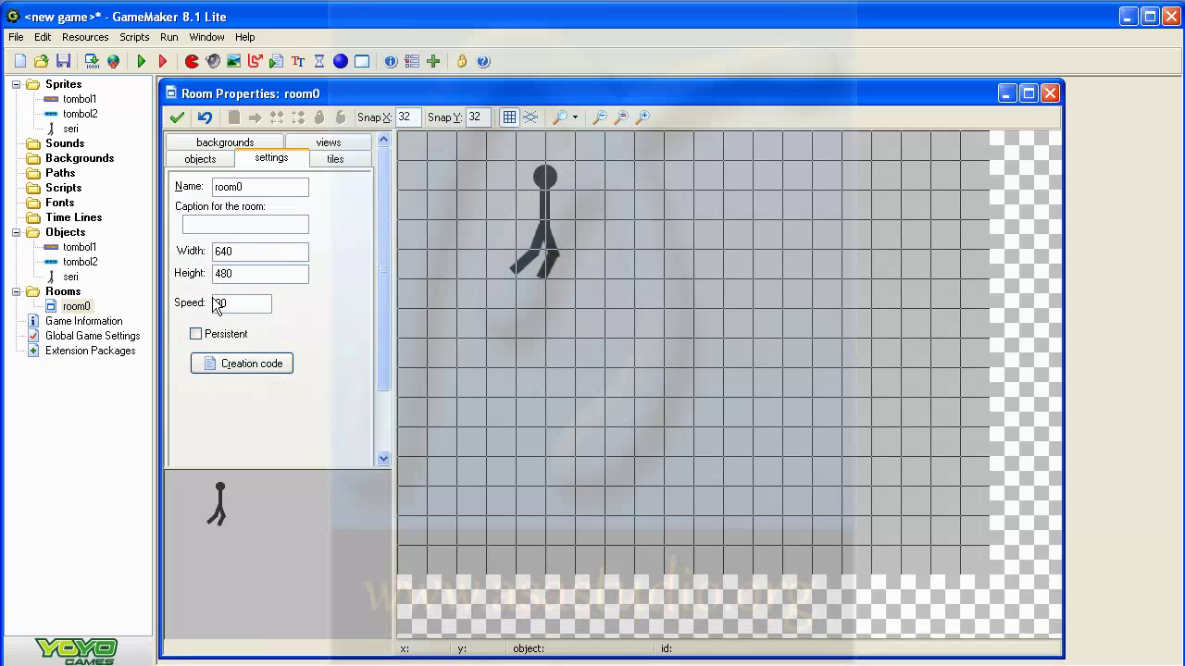
pyautogui.moveTo(235, 305); pyautogui.dragTo(194, 310)
pyautogui.write('12')
pyautogui.click(142, 62)
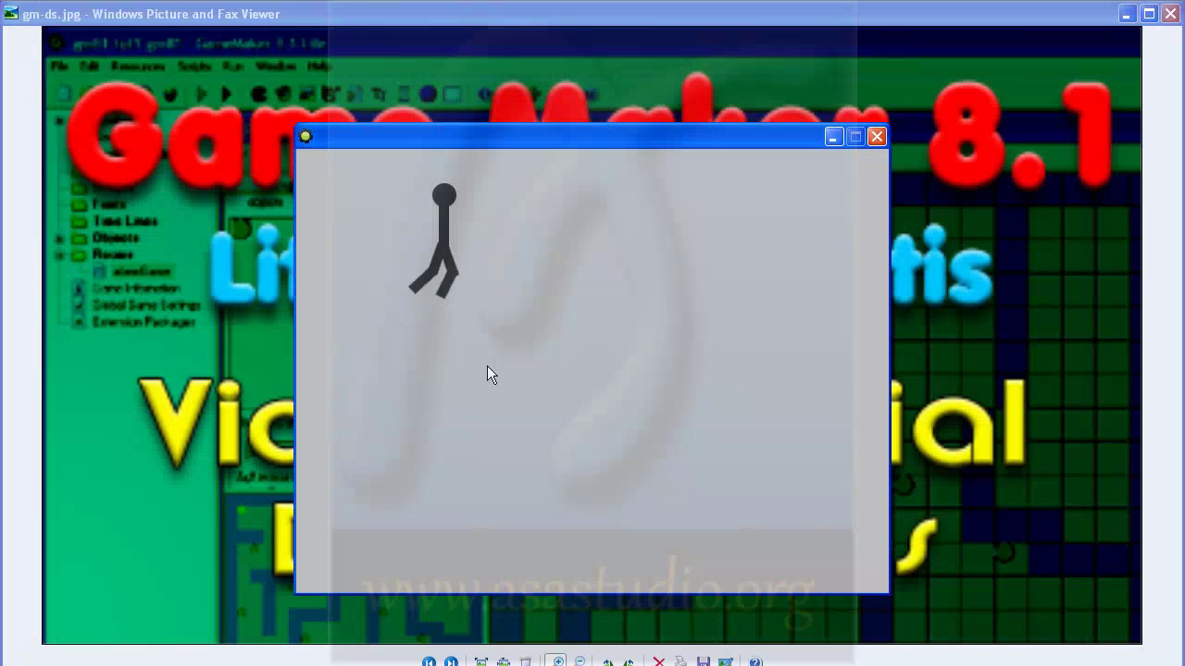
pyautogui.click(877, 140)
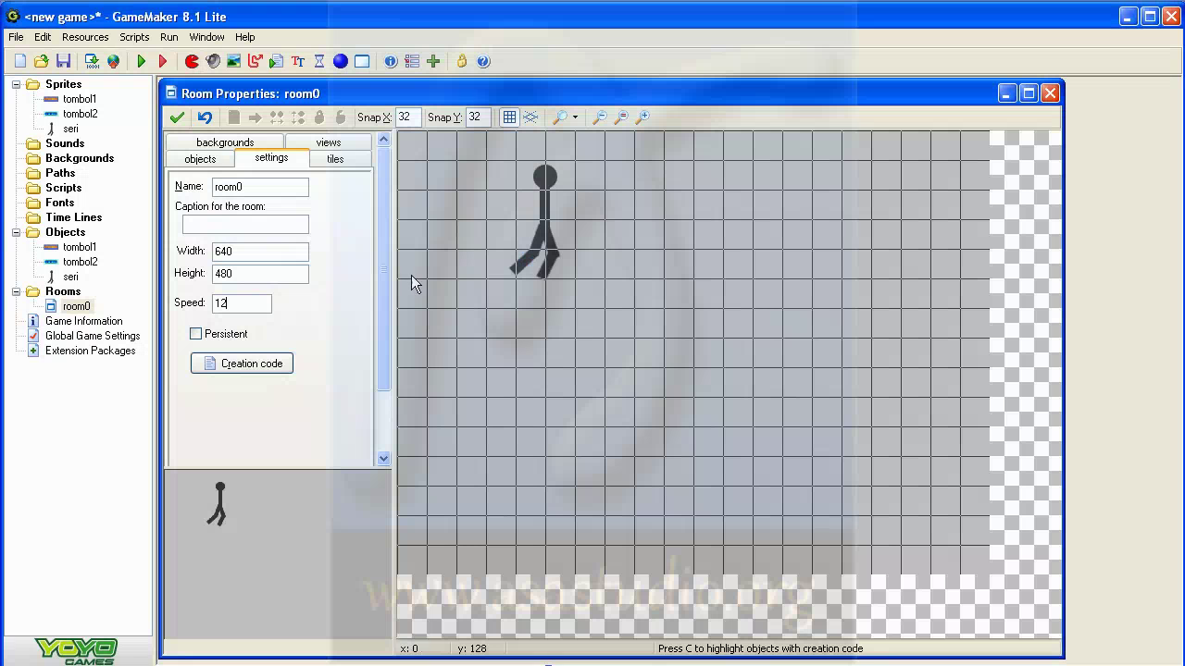
# - Set the room0 caption to "abem Game Tutorial Game Maker" and run the game
pyautogui.click(205, 224)
pyautogui.write('ab')
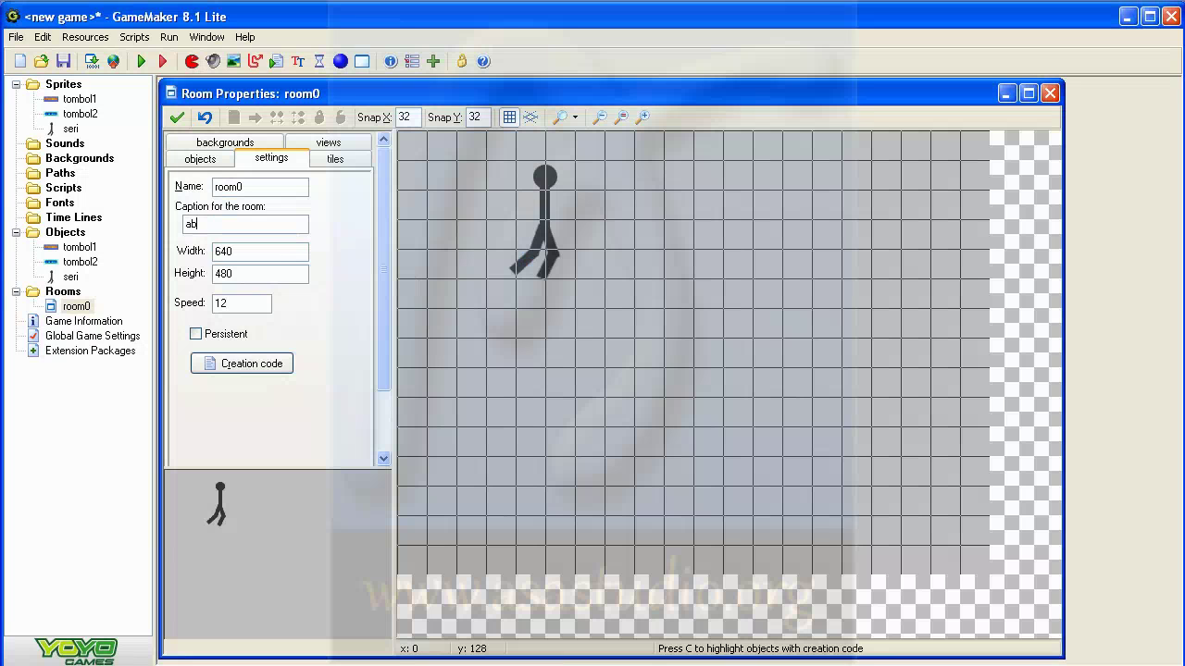
pyautogui.write('em Gam')
pyautogui.write('Maker')
pyautogui.click(141, 61)
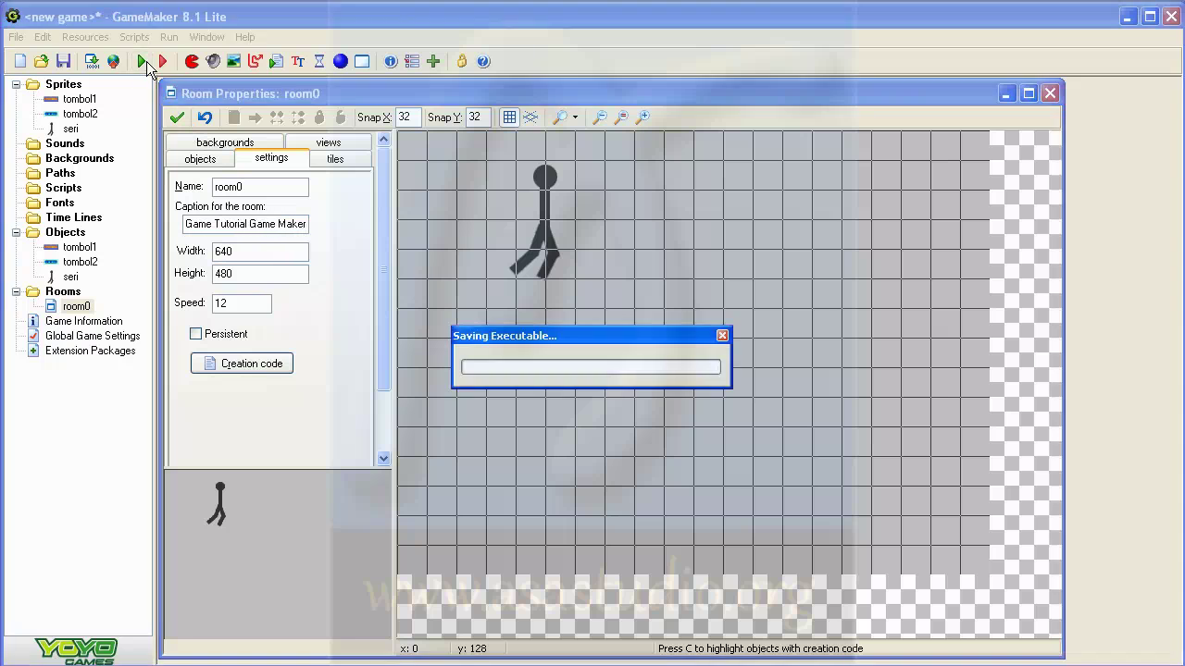